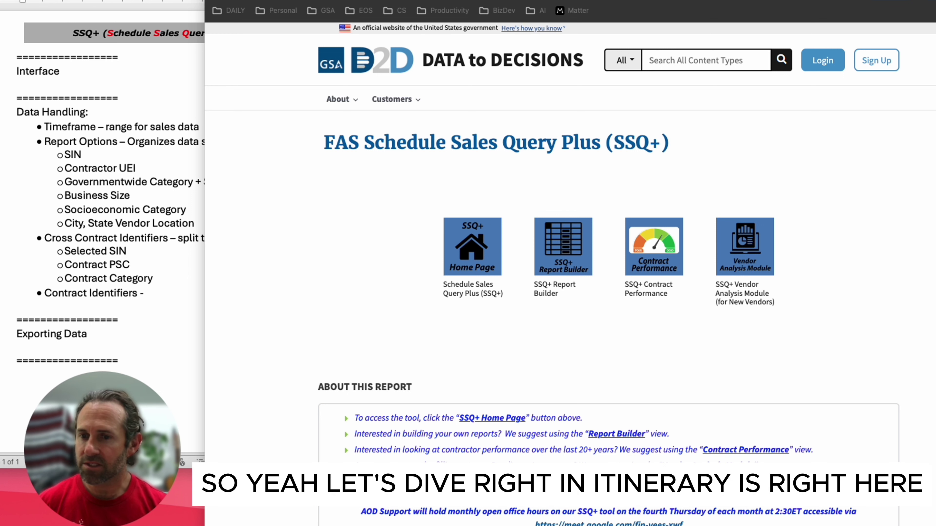
- Switch to the SSQ+ outline document and review its Data Handling and Exporting Data headings
{"action": "left_click", "coordinate": [51, 95]}
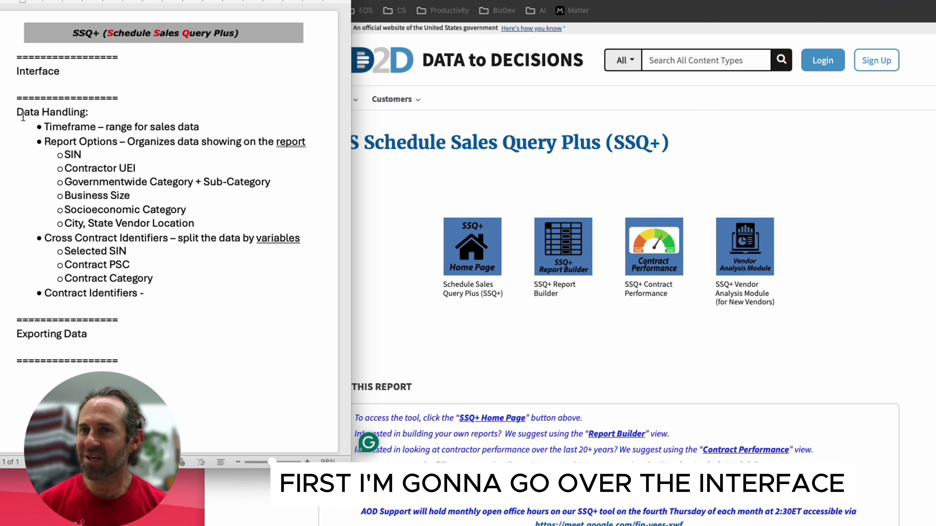
{"action": "left_click", "coordinate": [16, 112]}
{"action": "left_click_drag", "start_coordinate": [17, 113], "coordinate": [95, 112]}
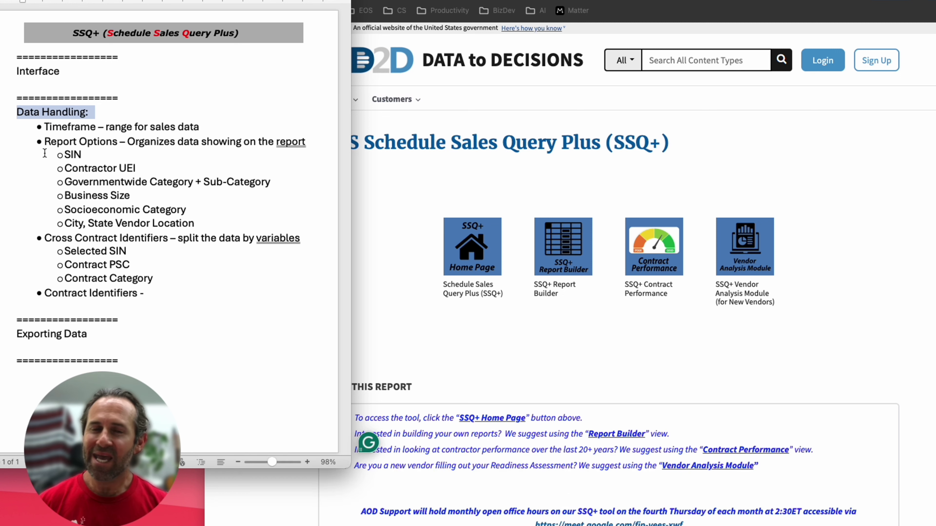
{"action": "left_click_drag", "start_coordinate": [95, 334], "coordinate": [22, 334]}
{"action": "left_click", "coordinate": [78, 336]}
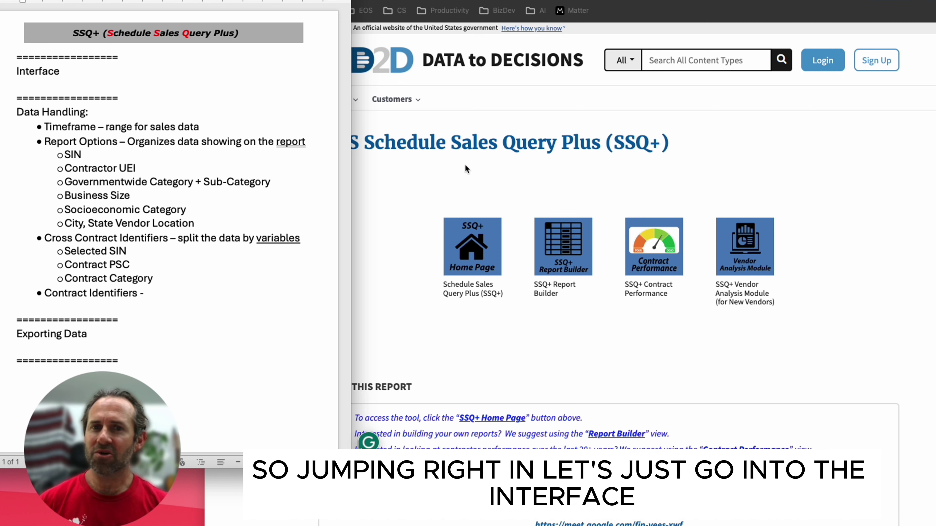
- Switch back to the Data to Decisions page in the browser and open the SSQ+ Report Builder
{"action": "left_click", "coordinate": [441, 159]}
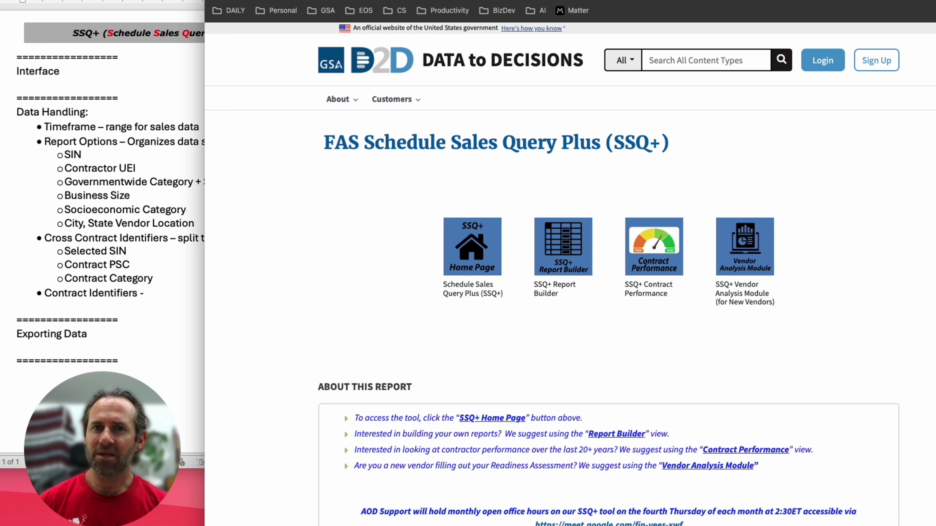
{"action": "left_click", "coordinate": [395, 99]}
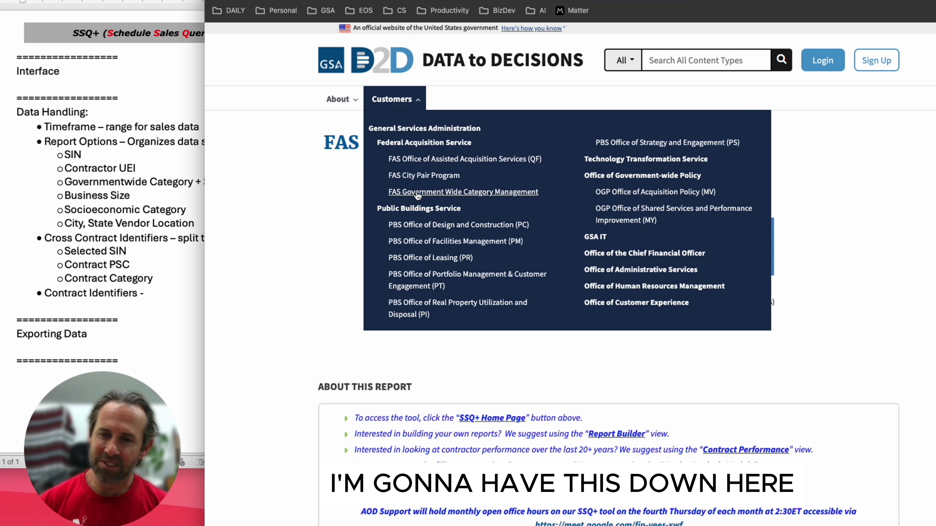
{"action": "left_click", "coordinate": [353, 200]}
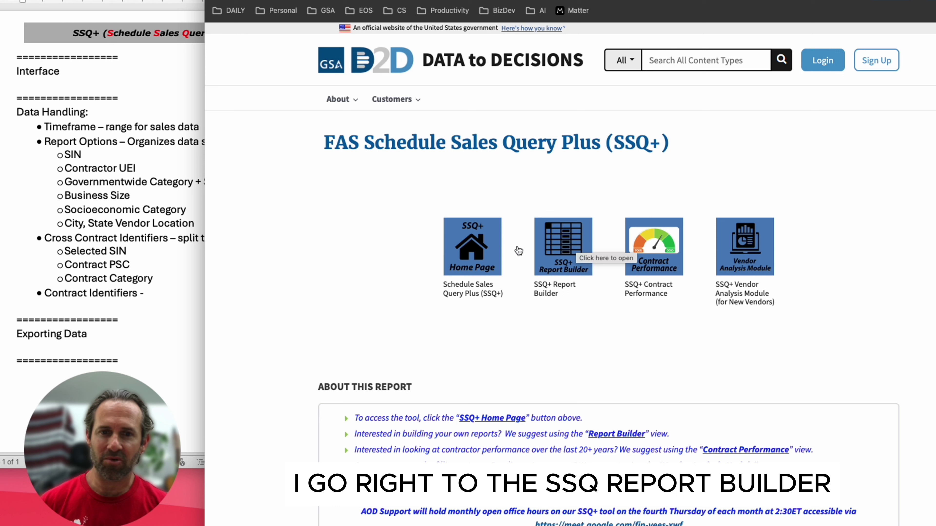
{"action": "left_click", "coordinate": [577, 246]}
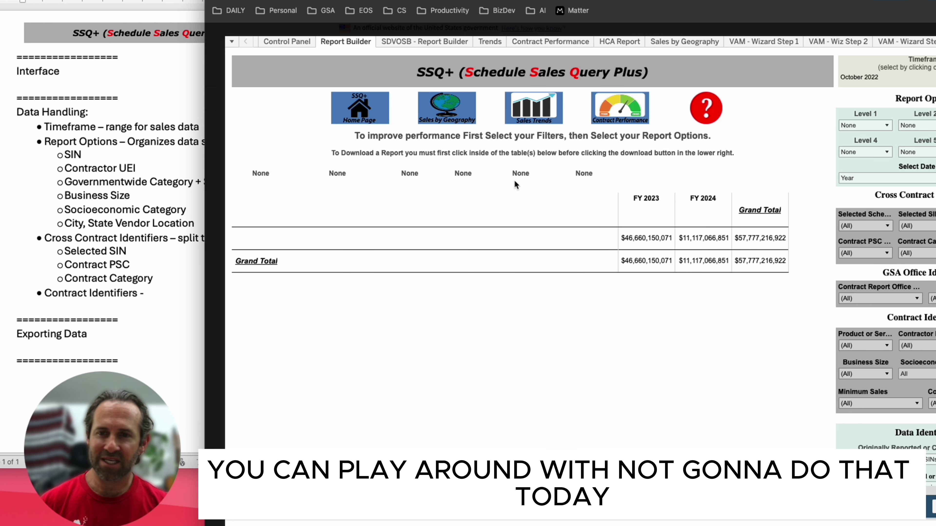
- Look over the Report Builder's Selected SIN filter and the timeframe description in the outline document
{"action": "scroll", "coordinate": [515, 184], "scroll_direction": "right", "scroll_amount": 2}
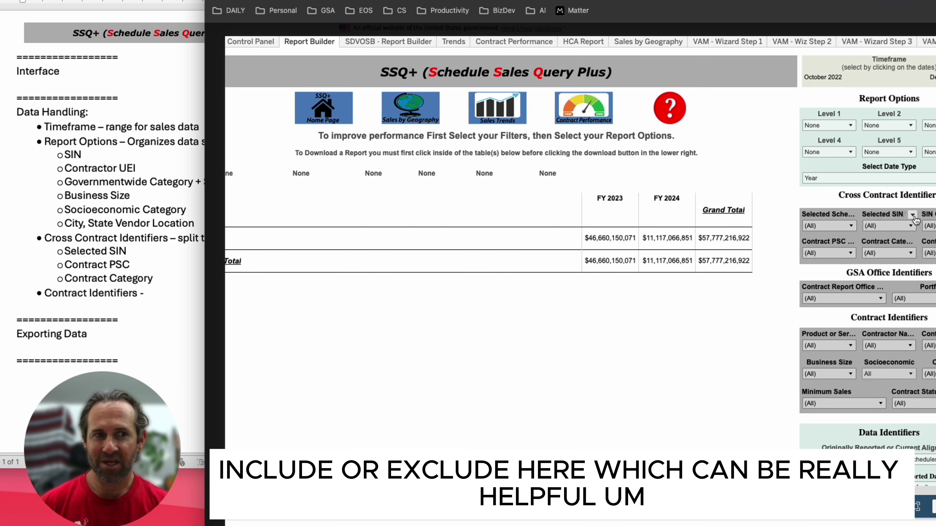
{"action": "left_click", "coordinate": [913, 216]}
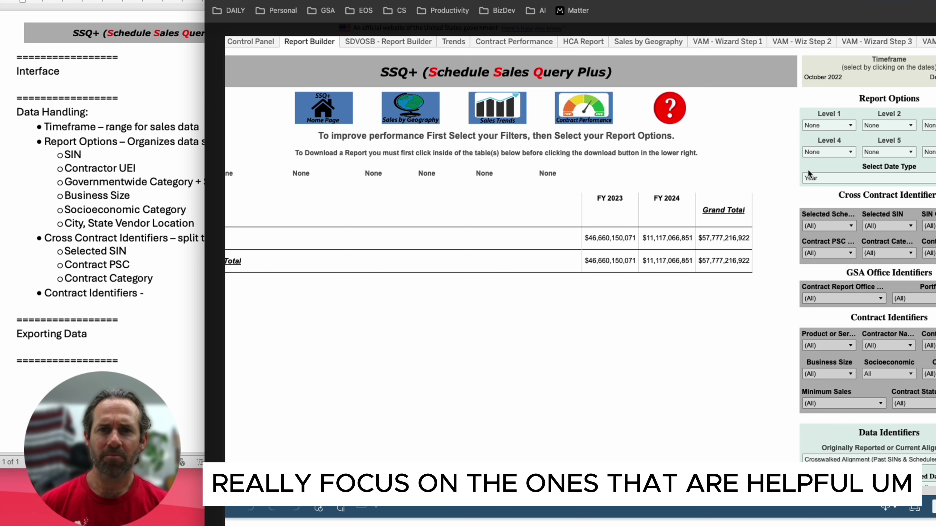
{"action": "left_click", "coordinate": [69, 136]}
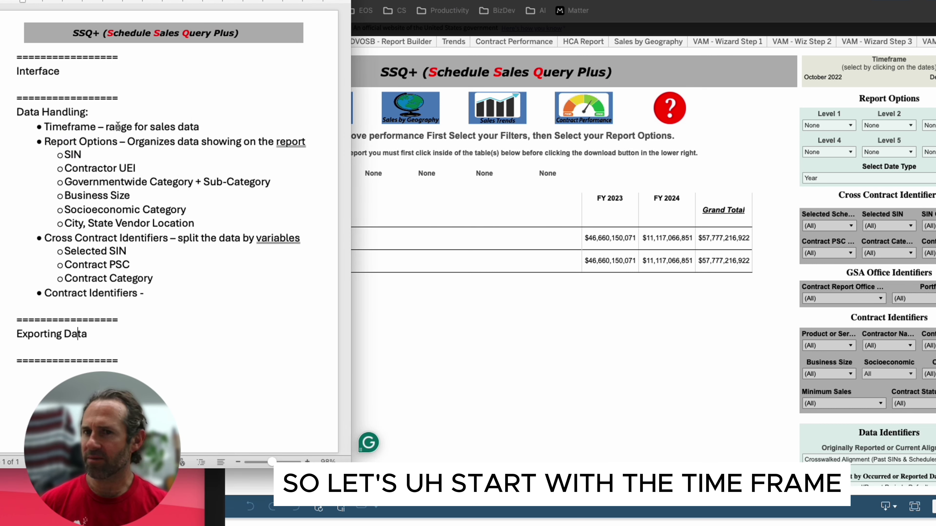
{"action": "left_click_drag", "start_coordinate": [106, 127], "coordinate": [193, 130]}
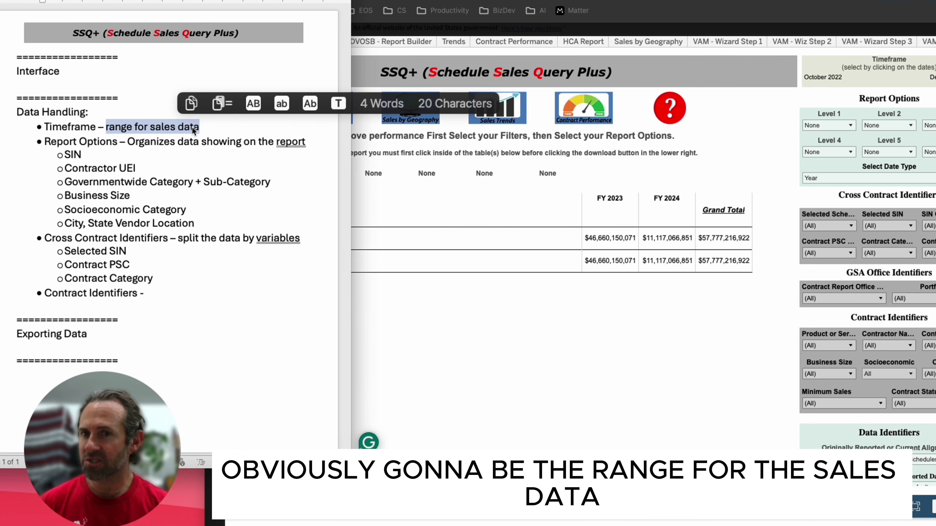
- Limit the report's timeframe to federal fiscal year 2023, starting 10/1/2022
{"action": "left_click", "coordinate": [831, 81]}
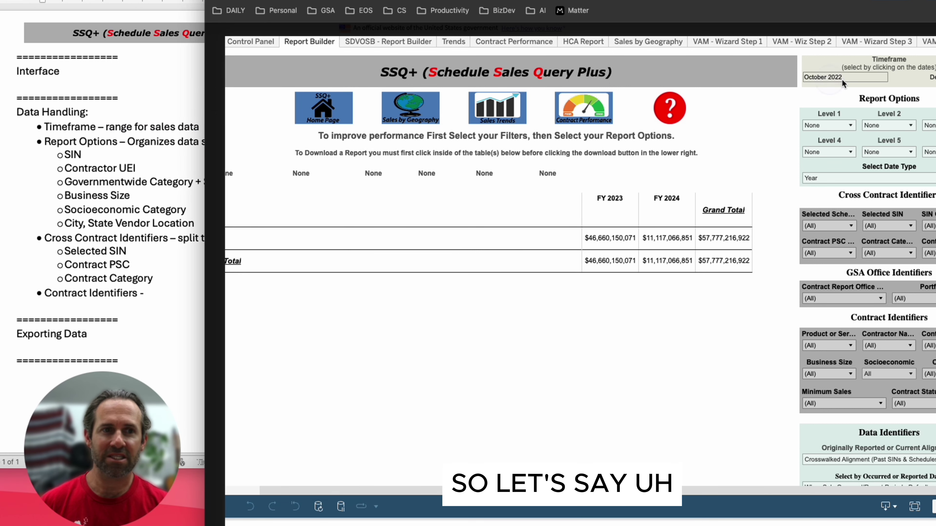
{"action": "left_click", "coordinate": [842, 79]}
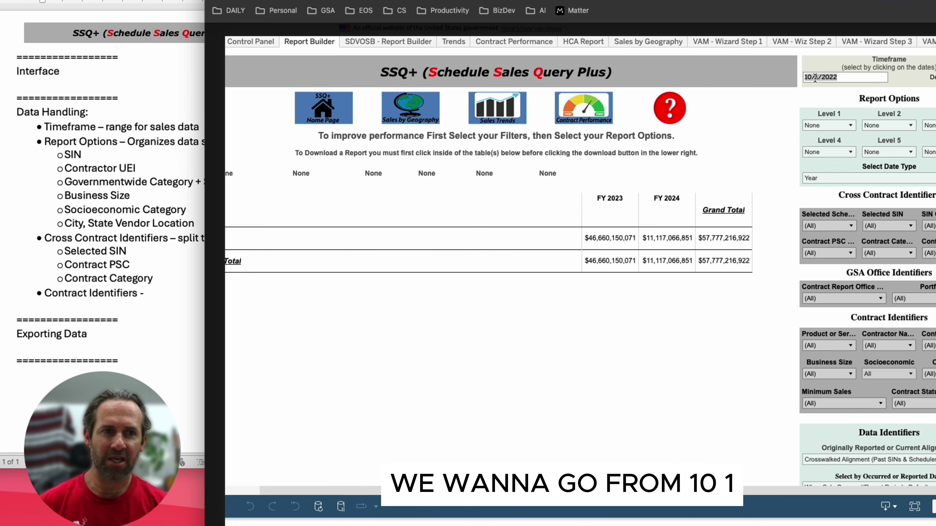
{"action": "key", "text": "Tab"}
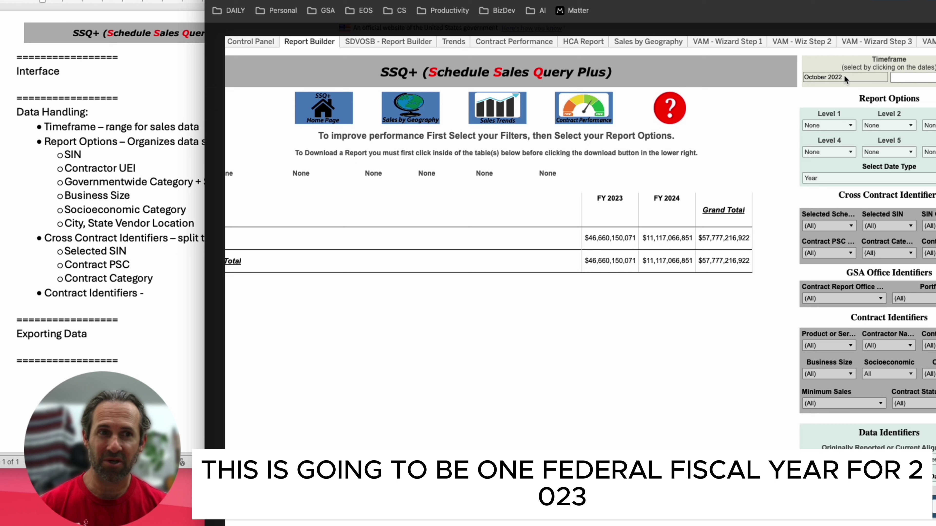
{"action": "key", "text": "Return"}
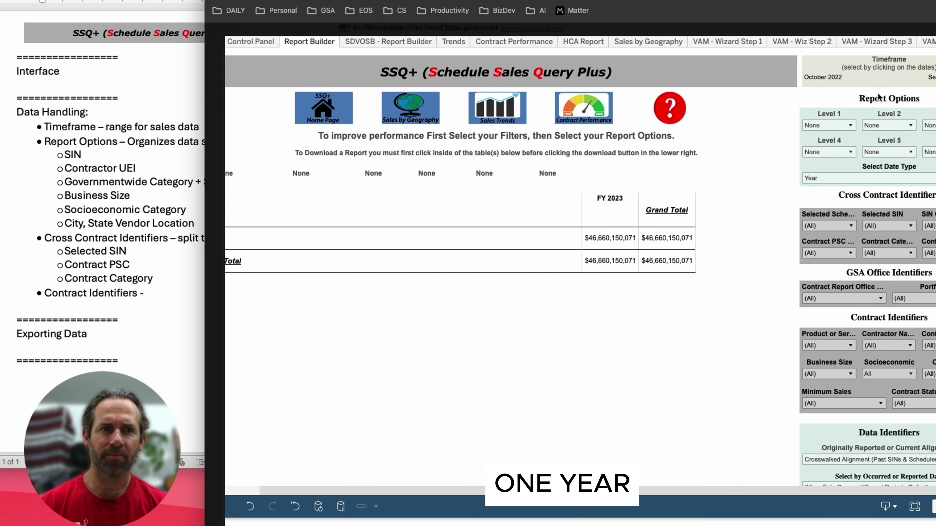
{"action": "left_click", "coordinate": [853, 81]}
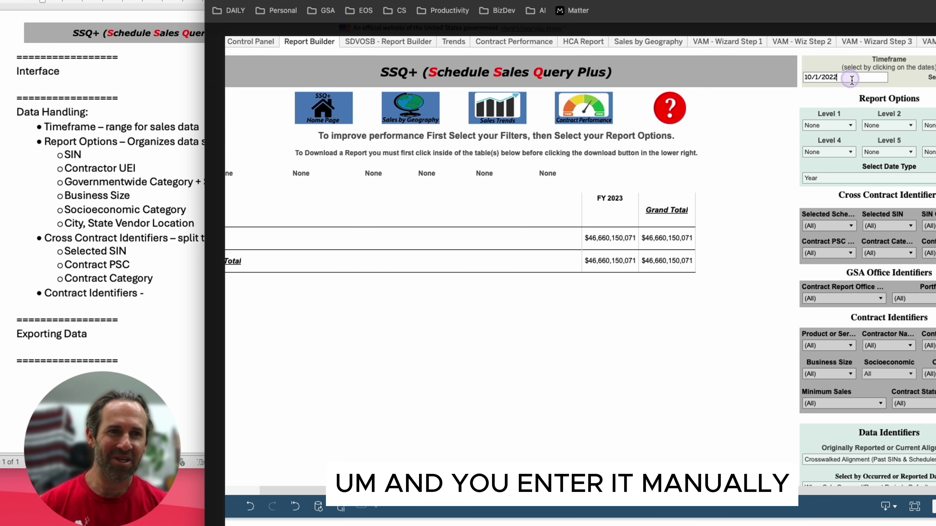
{"action": "left_click", "coordinate": [837, 77]}
{"action": "left_click", "coordinate": [934, 92]}
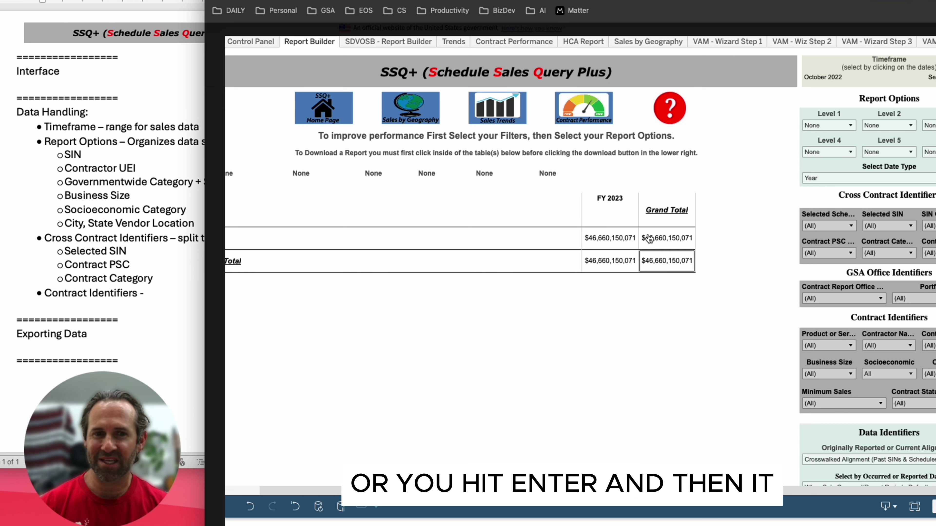
{"action": "left_click", "coordinate": [635, 243]}
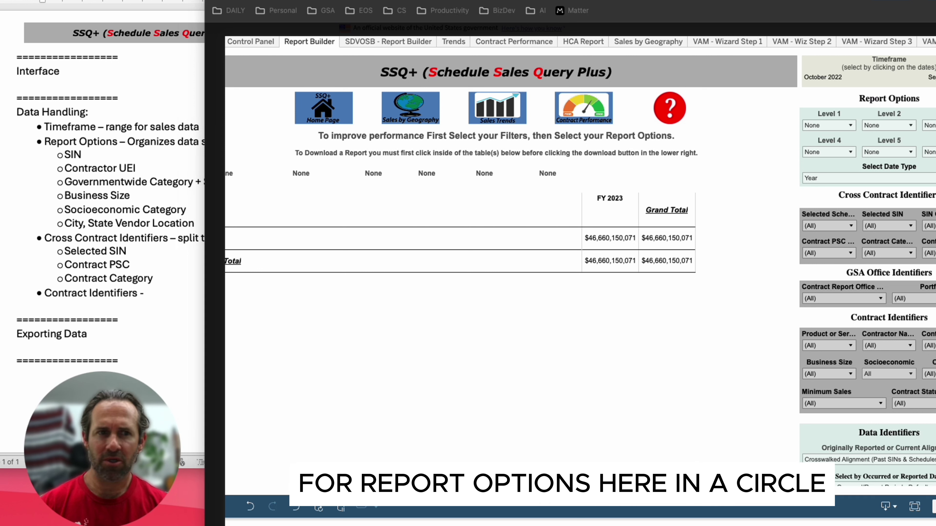
{"action": "mouse_move", "coordinate": [934, 74]}
{"action": "left_mouse_down"}
{"action": "mouse_move", "coordinate": [827, 174]}
{"action": "mouse_move", "coordinate": [906, 70]}
{"action": "left_mouse_up"}
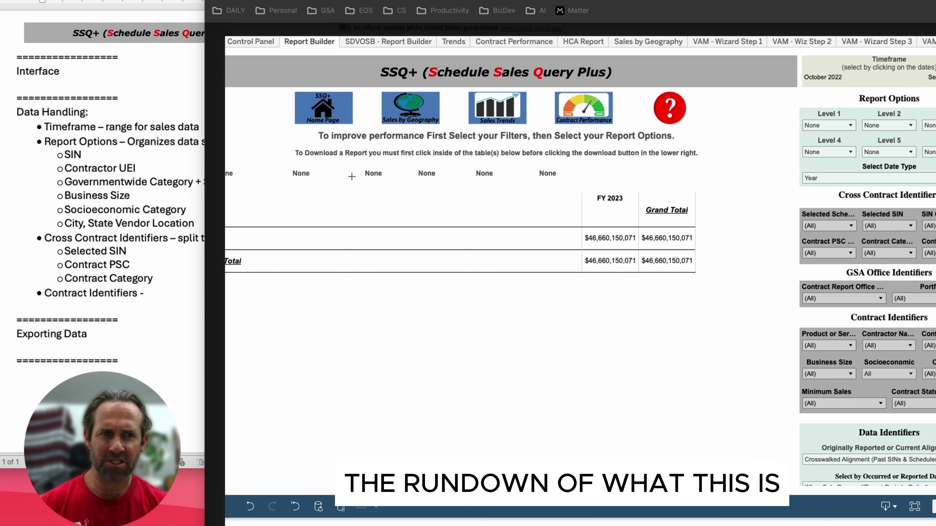
{"action": "mouse_move", "coordinate": [306, 166]}
{"action": "left_mouse_down"}
{"action": "mouse_move", "coordinate": [291, 184]}
{"action": "mouse_move", "coordinate": [563, 173]}
{"action": "left_mouse_up"}
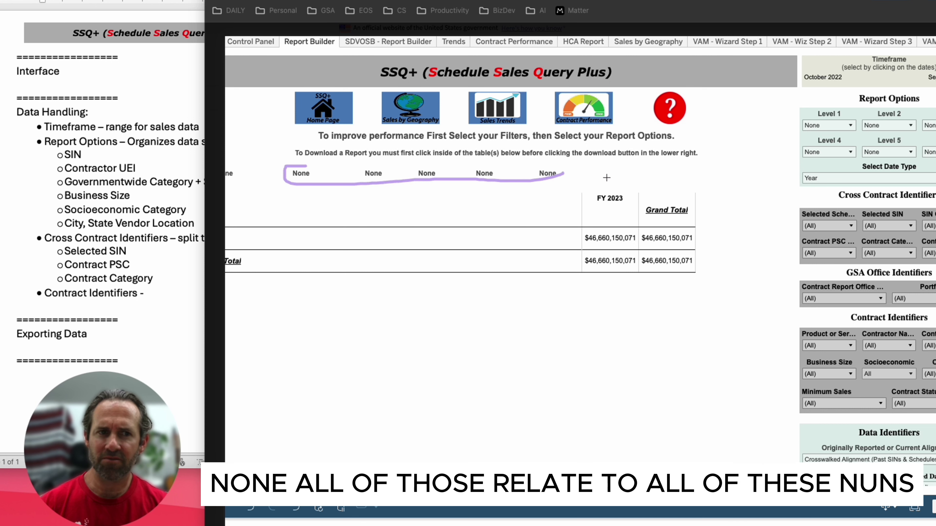
{"action": "mouse_move", "coordinate": [815, 121]}
{"action": "left_mouse_down"}
{"action": "mouse_move", "coordinate": [799, 129]}
{"action": "mouse_move", "coordinate": [823, 135]}
{"action": "left_mouse_up"}
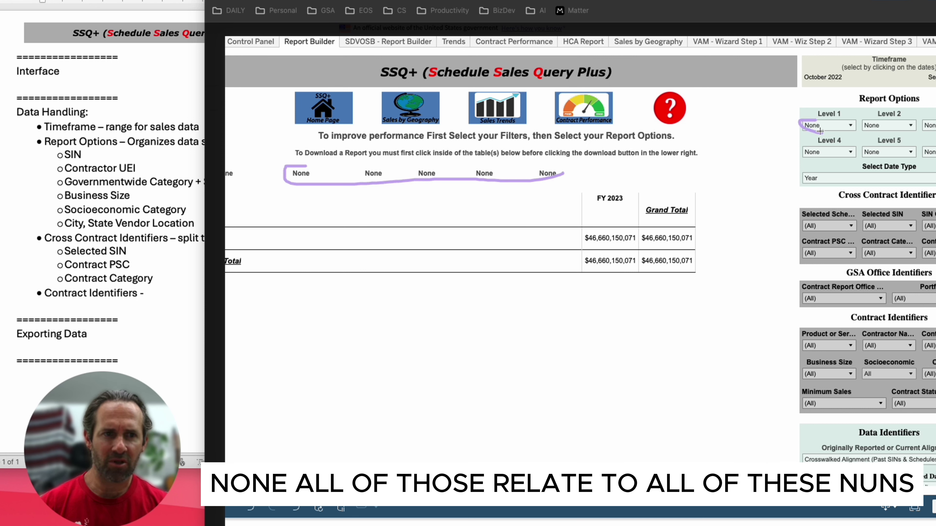
{"action": "mouse_move", "coordinate": [870, 117]}
{"action": "left_mouse_down"}
{"action": "mouse_move", "coordinate": [861, 123]}
{"action": "mouse_move", "coordinate": [866, 137]}
{"action": "left_mouse_up"}
{"action": "left_click_drag", "start_coordinate": [933, 118], "coordinate": [926, 135]}
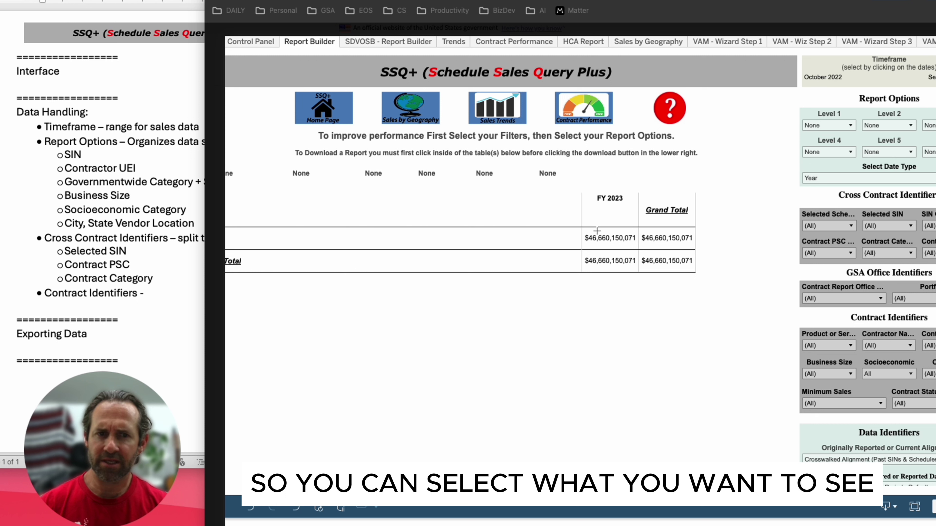
{"action": "mouse_move", "coordinate": [631, 223]}
{"action": "left_mouse_down"}
{"action": "mouse_move", "coordinate": [575, 226]}
{"action": "mouse_move", "coordinate": [594, 247]}
{"action": "mouse_move", "coordinate": [630, 249]}
{"action": "mouse_move", "coordinate": [642, 233]}
{"action": "mouse_move", "coordinate": [629, 227]}
{"action": "left_mouse_up"}
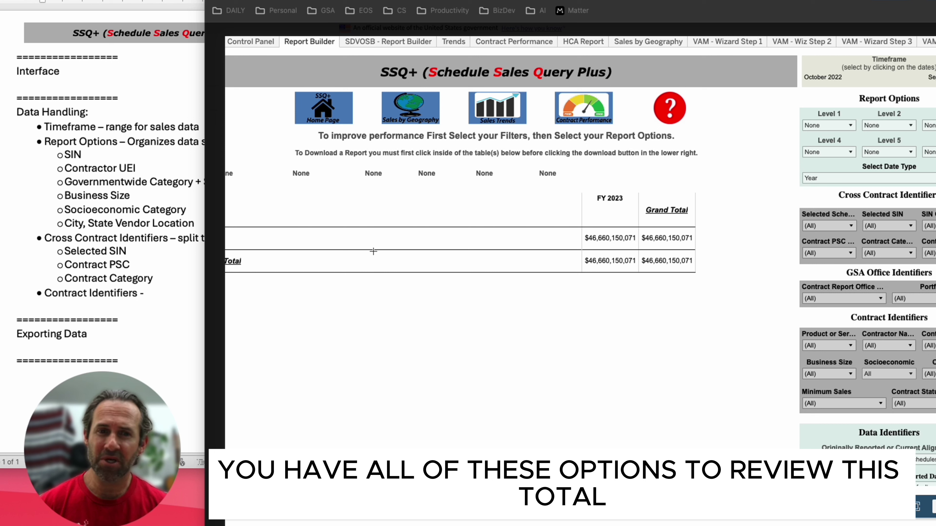
{"action": "mouse_move", "coordinate": [632, 227]}
{"action": "left_mouse_down"}
{"action": "mouse_move", "coordinate": [564, 217]}
{"action": "mouse_move", "coordinate": [611, 256]}
{"action": "left_mouse_up"}
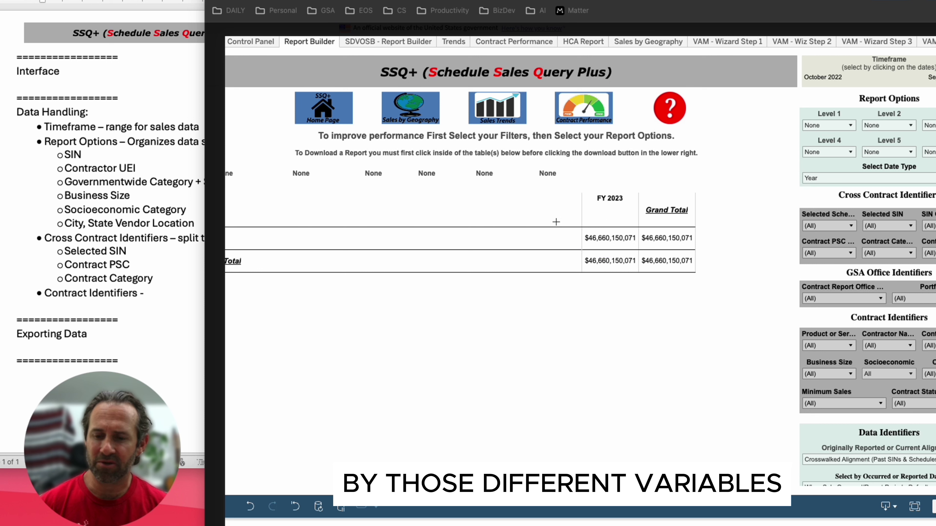
{"action": "left_click_drag", "start_coordinate": [289, 181], "coordinate": [497, 181]}
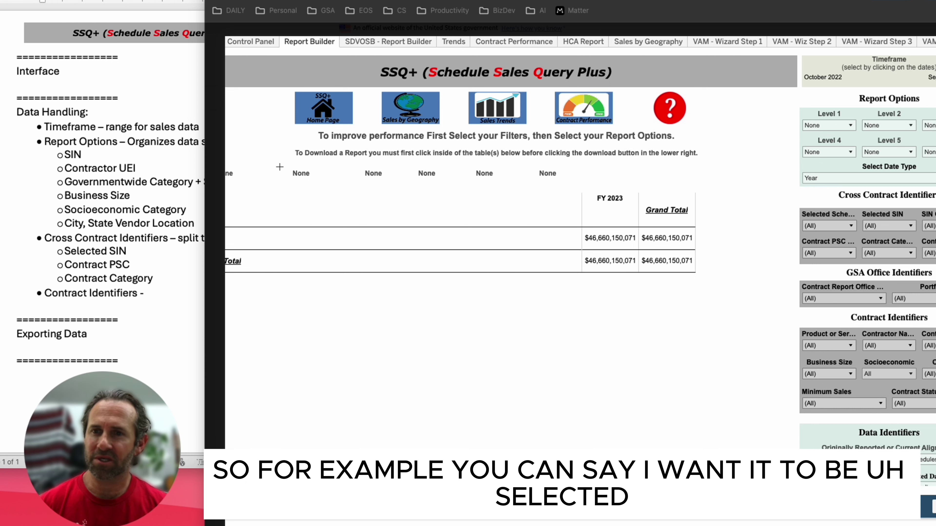
{"action": "mouse_move", "coordinate": [303, 165]}
{"action": "left_mouse_down"}
{"action": "mouse_move", "coordinate": [282, 173]}
{"action": "mouse_move", "coordinate": [301, 186]}
{"action": "mouse_move", "coordinate": [319, 184]}
{"action": "mouse_move", "coordinate": [302, 163]}
{"action": "left_mouse_up"}
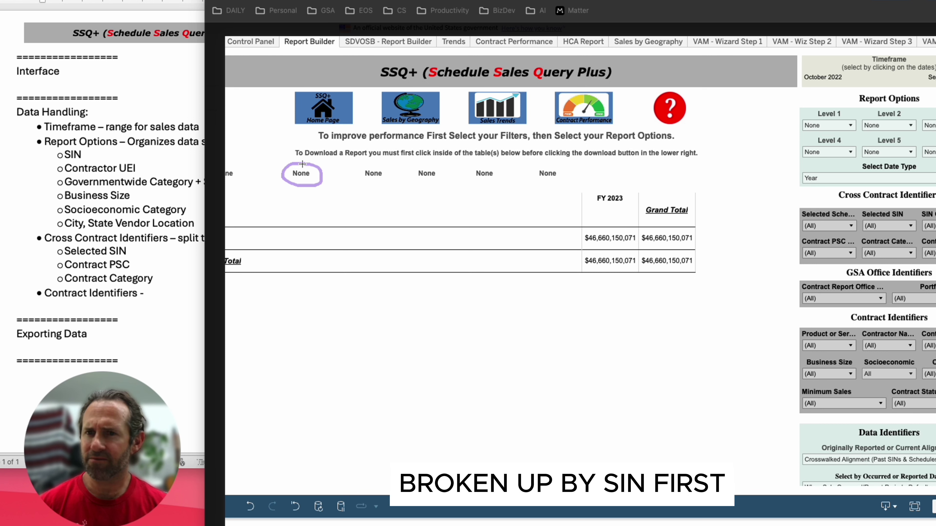
{"action": "mouse_move", "coordinate": [389, 162]}
{"action": "left_mouse_down"}
{"action": "mouse_move", "coordinate": [360, 165]}
{"action": "mouse_move", "coordinate": [371, 185]}
{"action": "mouse_move", "coordinate": [395, 167]}
{"action": "mouse_move", "coordinate": [388, 160]}
{"action": "left_mouse_up"}
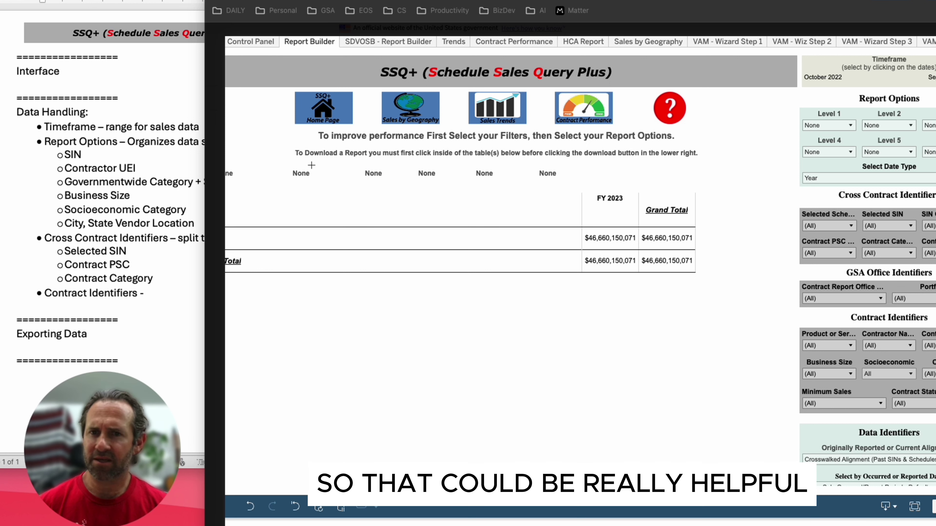
{"action": "mouse_move", "coordinate": [314, 162]}
{"action": "left_mouse_down"}
{"action": "mouse_move", "coordinate": [291, 183]}
{"action": "mouse_move", "coordinate": [317, 177]}
{"action": "mouse_move", "coordinate": [312, 164]}
{"action": "left_mouse_up"}
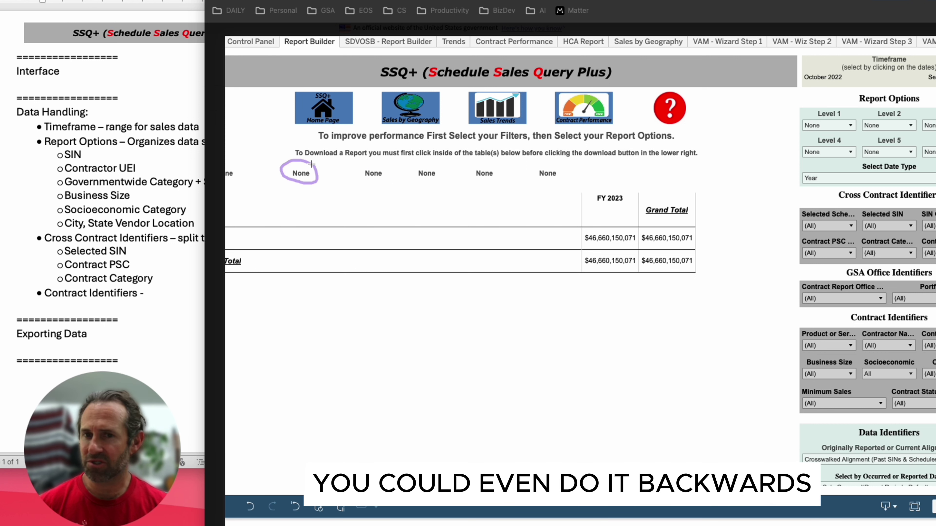
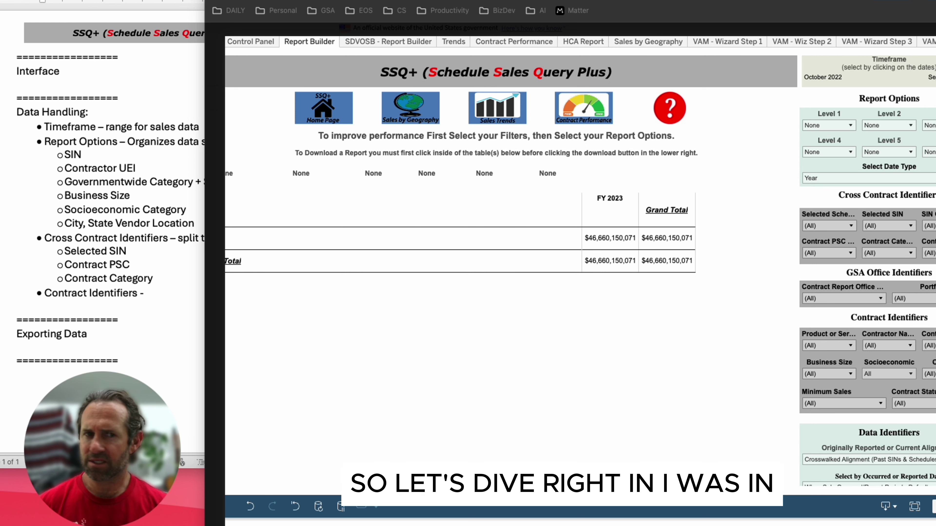
- Set the Level 1 report option to SIN and look through the FY 2023 sales listed per SIN
{"action": "left_click", "coordinate": [850, 125]}
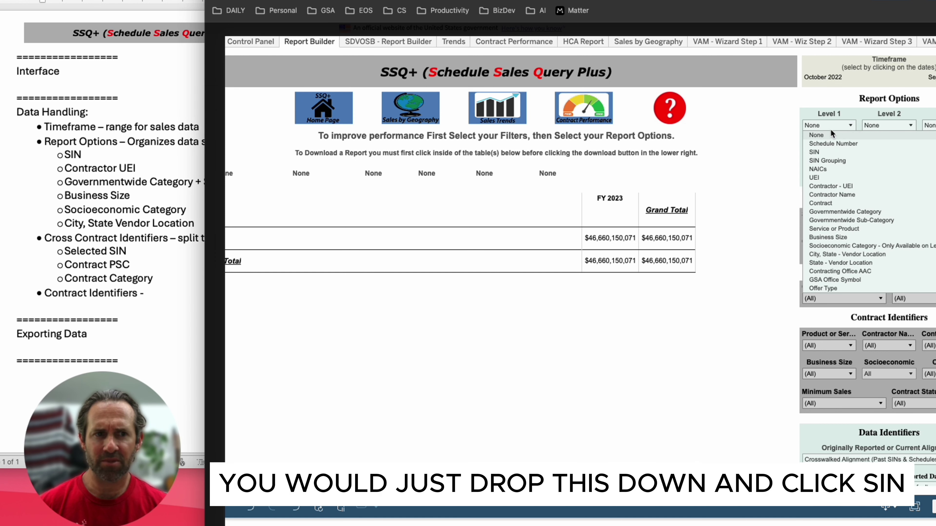
{"action": "left_click", "coordinate": [818, 152]}
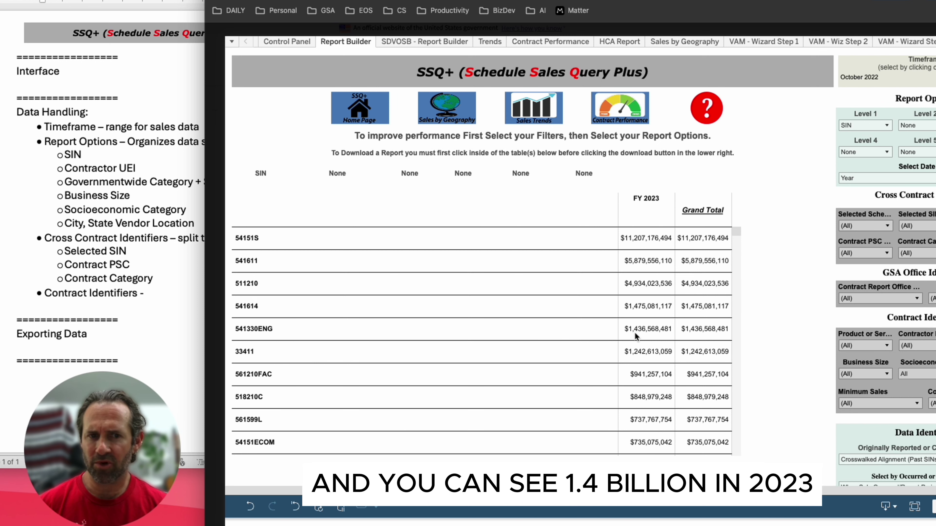
{"action": "scroll", "coordinate": [634, 332], "scroll_direction": "right", "scroll_amount": 1}
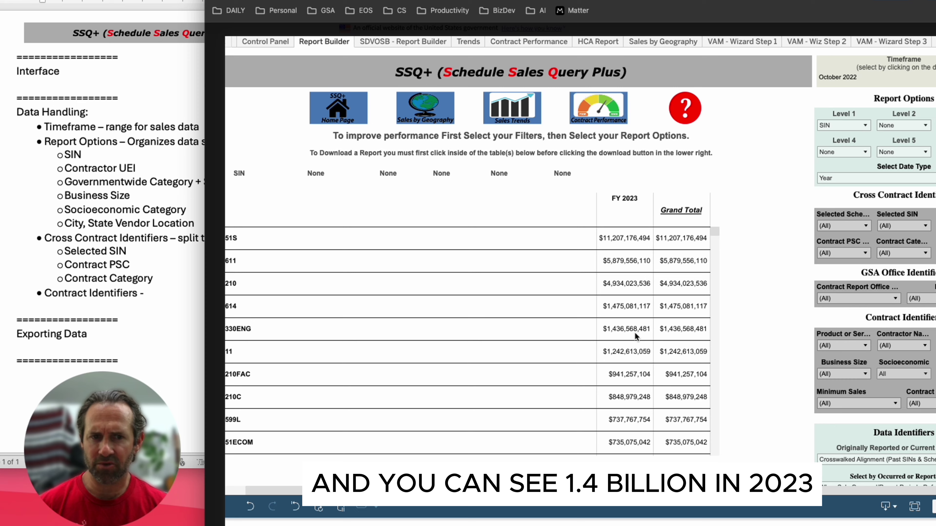
{"action": "scroll", "coordinate": [614, 379], "scroll_direction": "down", "scroll_amount": 10}
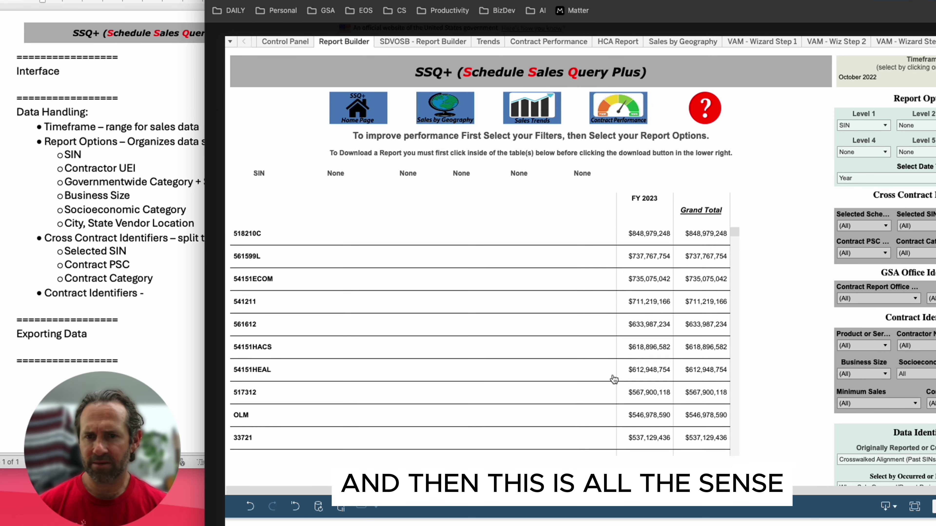
{"action": "scroll", "coordinate": [614, 380], "scroll_direction": "down", "scroll_amount": 15}
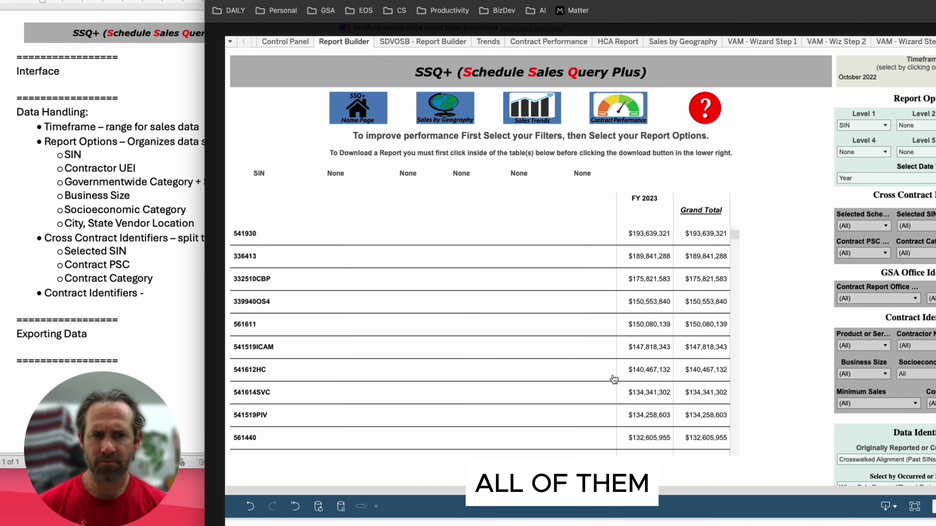
{"action": "scroll", "coordinate": [614, 380], "scroll_direction": "up", "scroll_amount": 15}
{"action": "scroll", "coordinate": [614, 380], "scroll_direction": "up", "scroll_amount": 5}
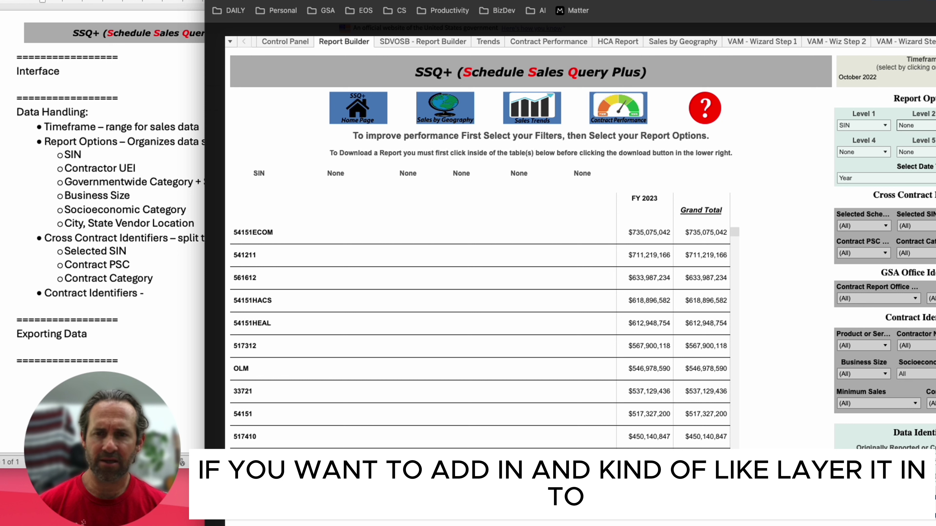
- Set the Level 2 report option to Business Size and compare small and other-than-small FY 2023 sales per SIN
{"action": "left_click", "coordinate": [916, 125]}
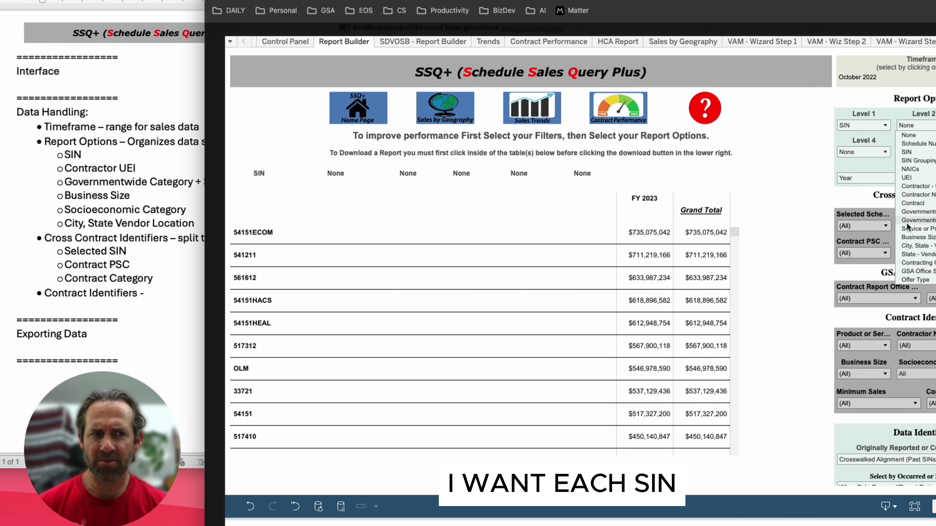
{"action": "left_click", "coordinate": [928, 238]}
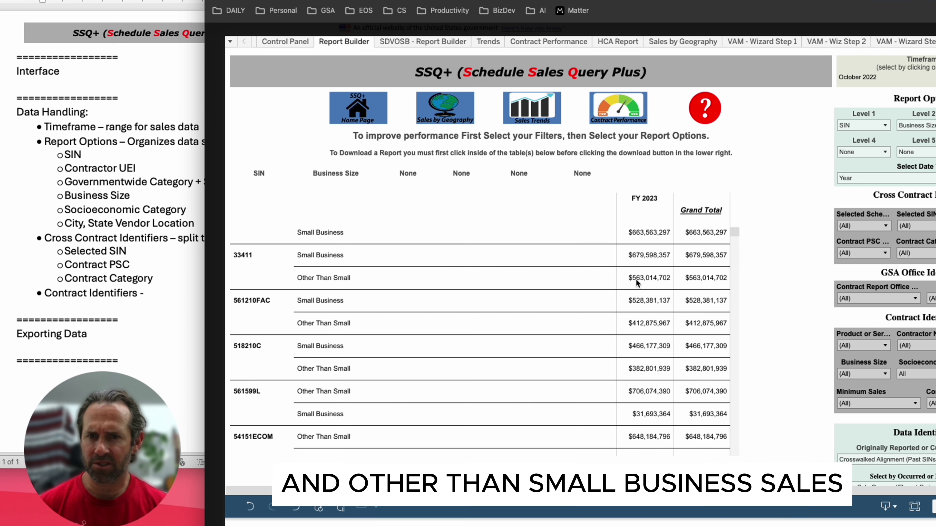
{"action": "scroll", "coordinate": [434, 353], "scroll_direction": "down", "scroll_amount": 3}
{"action": "scroll", "coordinate": [434, 353], "scroll_direction": "up", "scroll_amount": 6}
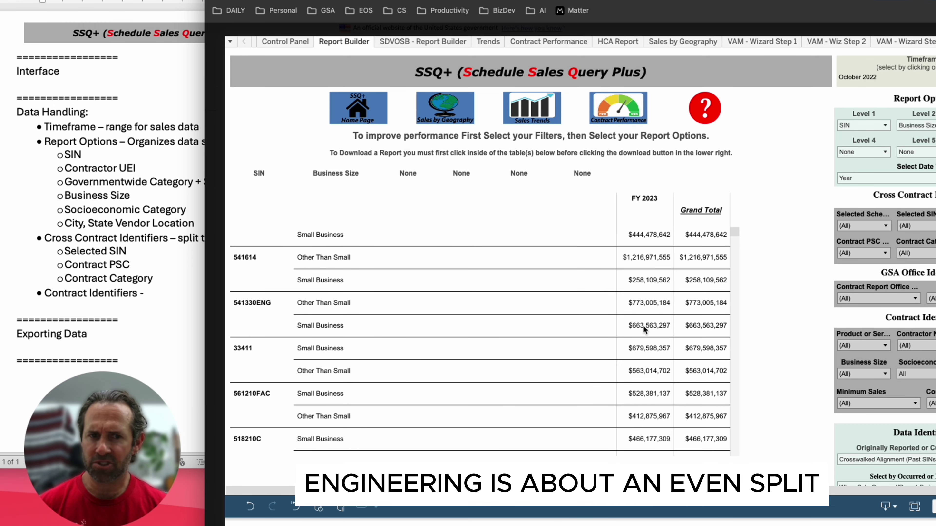
{"action": "scroll", "coordinate": [641, 309], "scroll_direction": "up", "scroll_amount": 2}
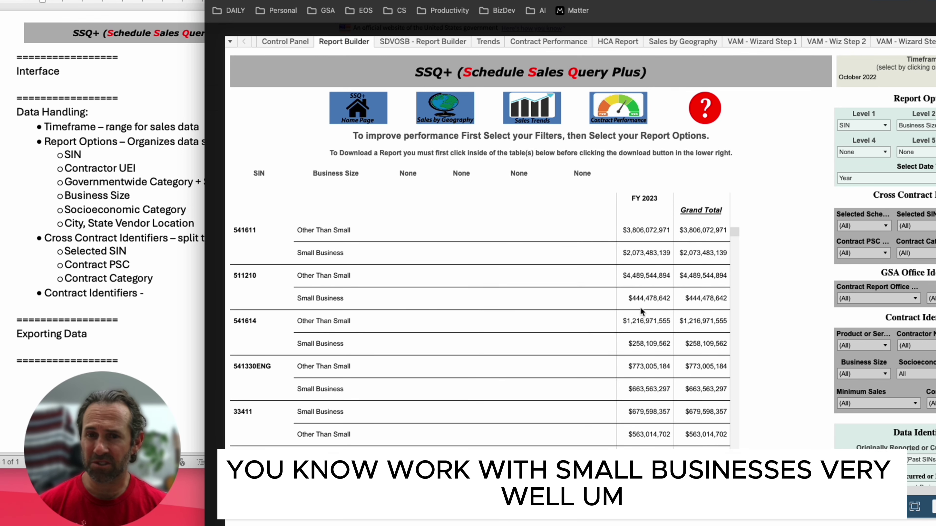
{"action": "scroll", "coordinate": [641, 310], "scroll_direction": "up", "scroll_amount": 1}
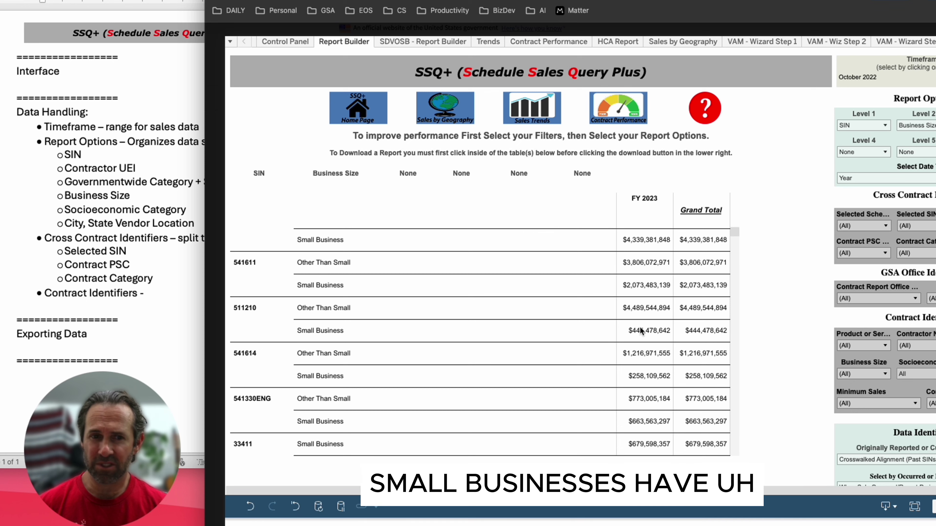
{"action": "scroll", "coordinate": [629, 282], "scroll_direction": "up", "scroll_amount": 1}
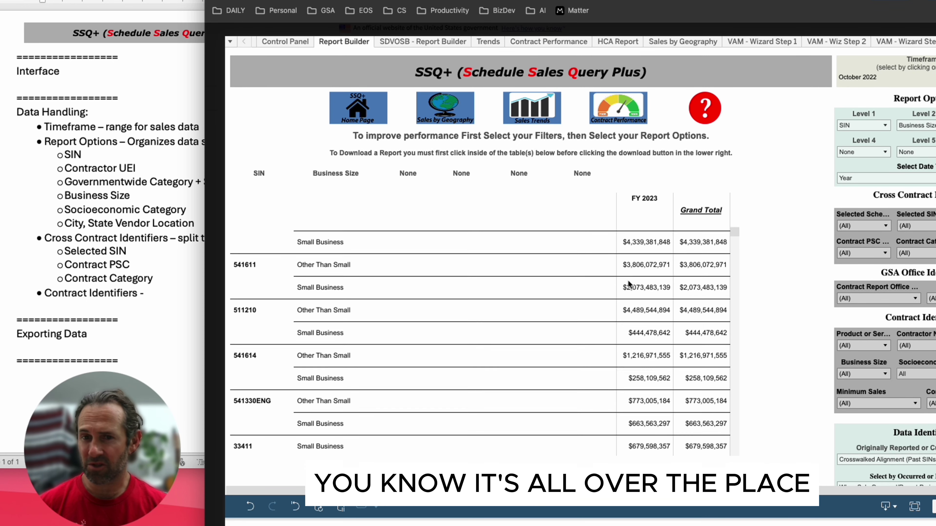
{"action": "scroll", "coordinate": [629, 284], "scroll_direction": "down", "scroll_amount": 10}
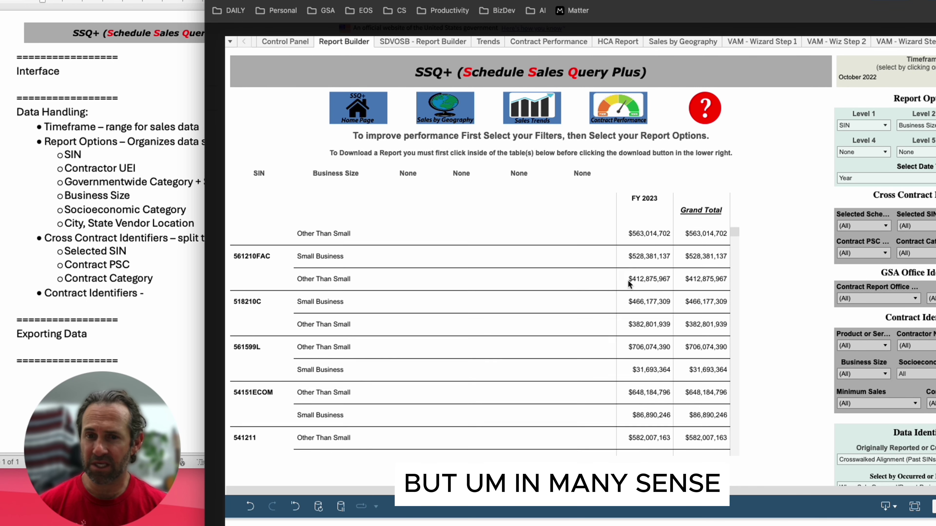
{"action": "scroll", "coordinate": [629, 280], "scroll_direction": "down", "scroll_amount": 1}
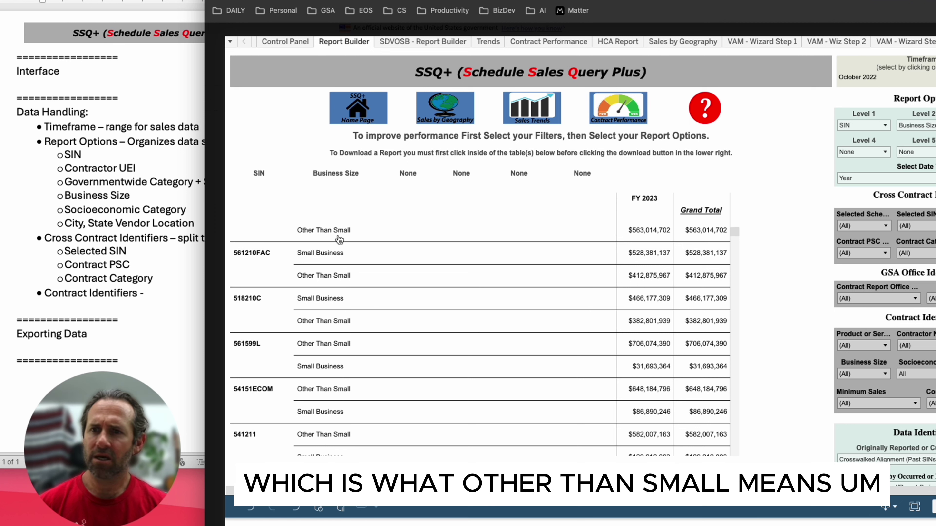
- Reset the Level 2 report option to None and set Level 1 to Contractor - UEI
{"action": "left_click", "coordinate": [885, 124]}
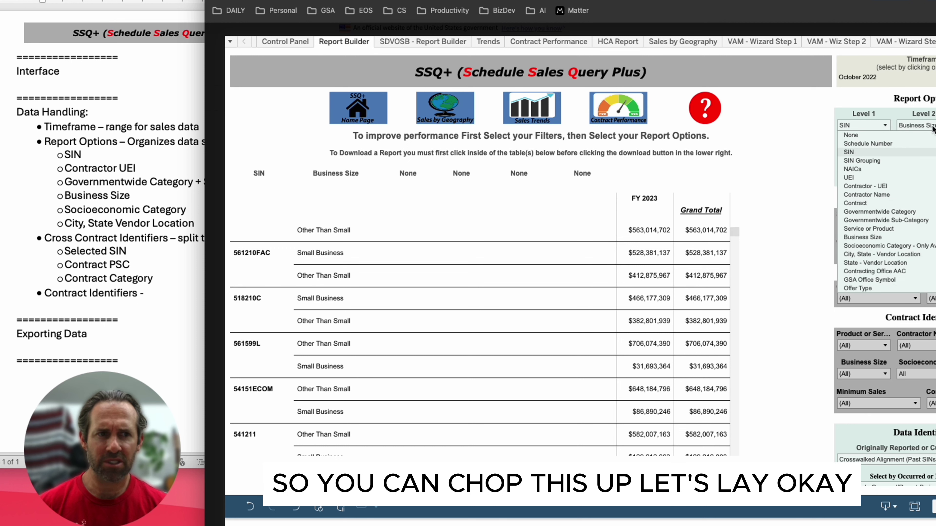
{"action": "left_click", "coordinate": [932, 126]}
{"action": "left_click", "coordinate": [933, 126]}
{"action": "left_click", "coordinate": [915, 135]}
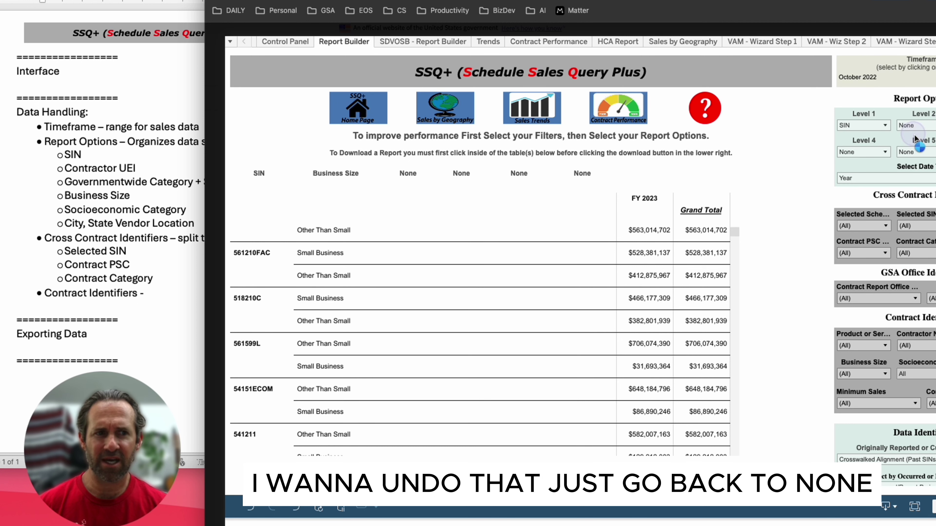
{"action": "left_click", "coordinate": [885, 125]}
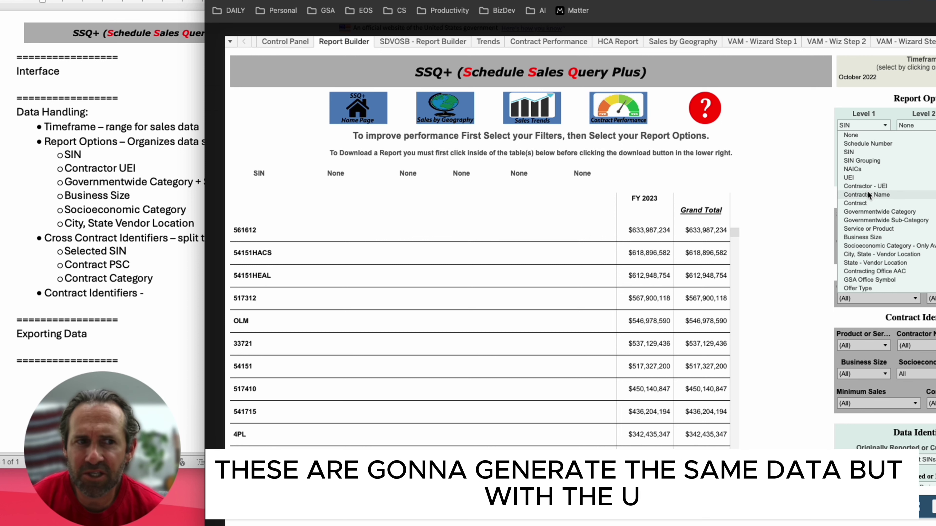
{"action": "left_click", "coordinate": [865, 185]}
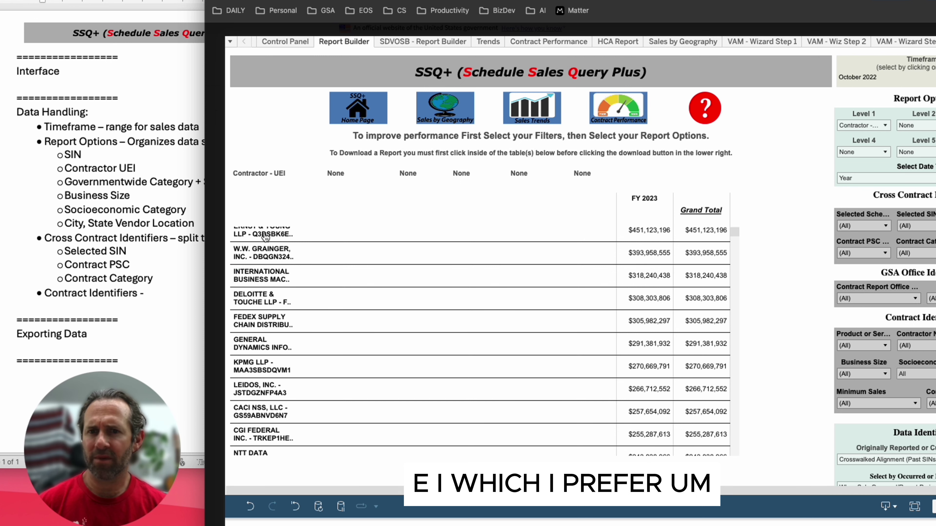
- Look through the list of contractors with their UEIs and FY 2023 sales
{"action": "scroll", "coordinate": [282, 239], "scroll_direction": "down", "scroll_amount": 5}
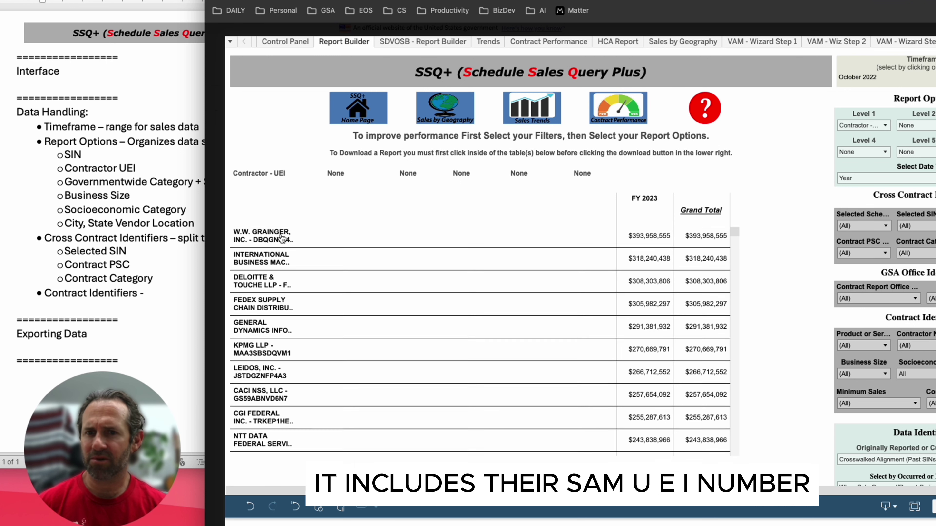
{"action": "scroll", "coordinate": [282, 239], "scroll_direction": "down", "scroll_amount": 6}
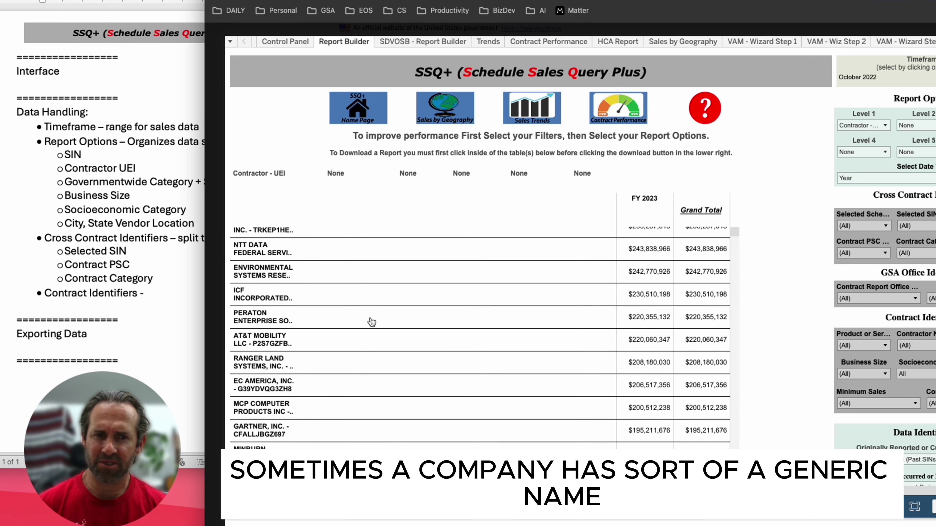
{"action": "scroll", "coordinate": [372, 321], "scroll_direction": "down", "scroll_amount": 10}
{"action": "scroll", "coordinate": [369, 321], "scroll_direction": "down", "scroll_amount": 2}
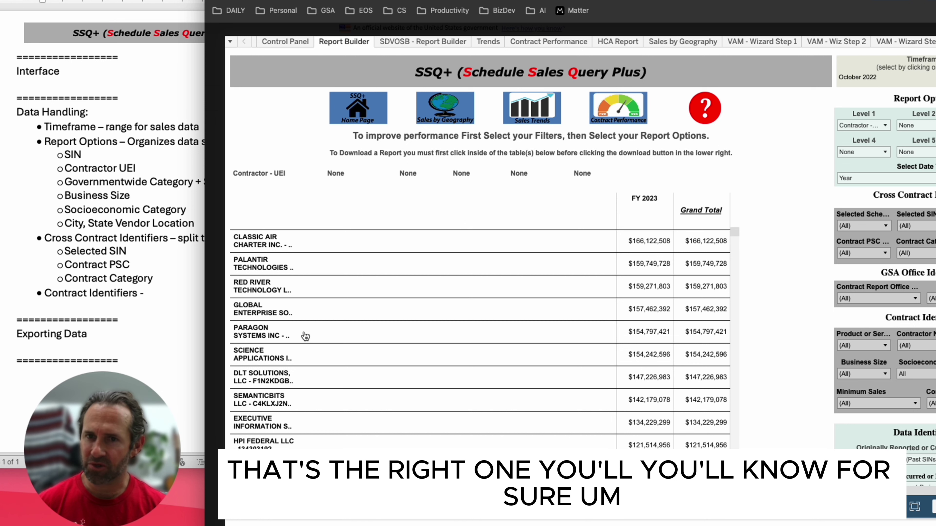
{"action": "scroll", "coordinate": [305, 336], "scroll_direction": "down", "scroll_amount": 2}
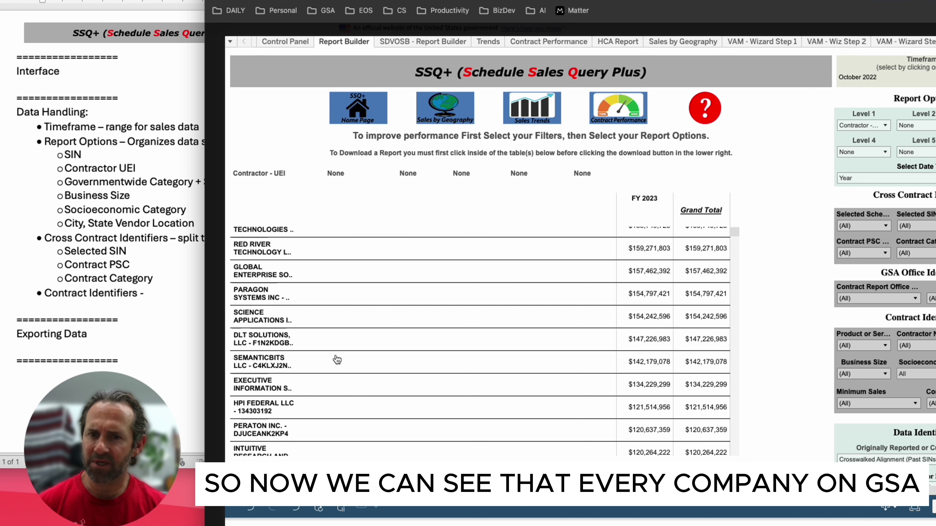
{"action": "scroll", "coordinate": [337, 360], "scroll_direction": "down", "scroll_amount": 5}
{"action": "scroll", "coordinate": [337, 360], "scroll_direction": "down", "scroll_amount": 2}
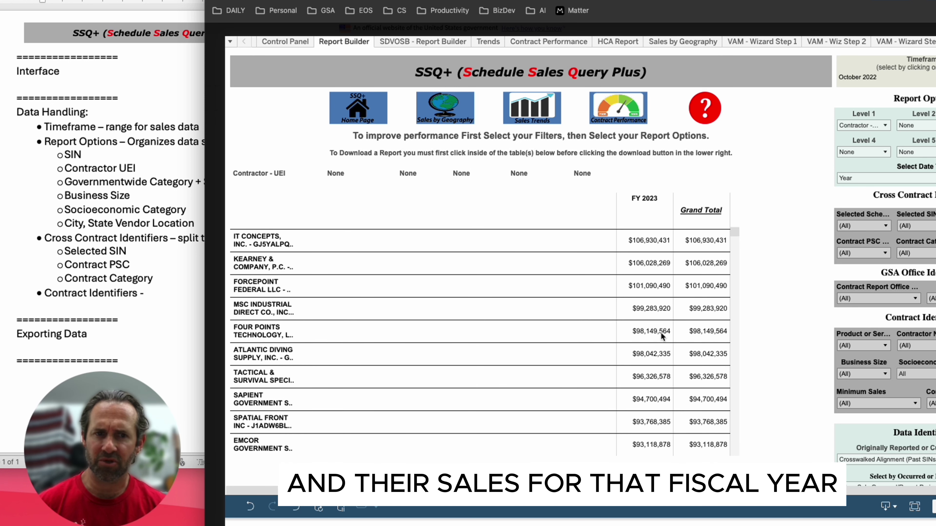
{"action": "scroll", "coordinate": [662, 335], "scroll_direction": "up", "scroll_amount": 10}
{"action": "scroll", "coordinate": [654, 412], "scroll_direction": "down", "scroll_amount": 7}
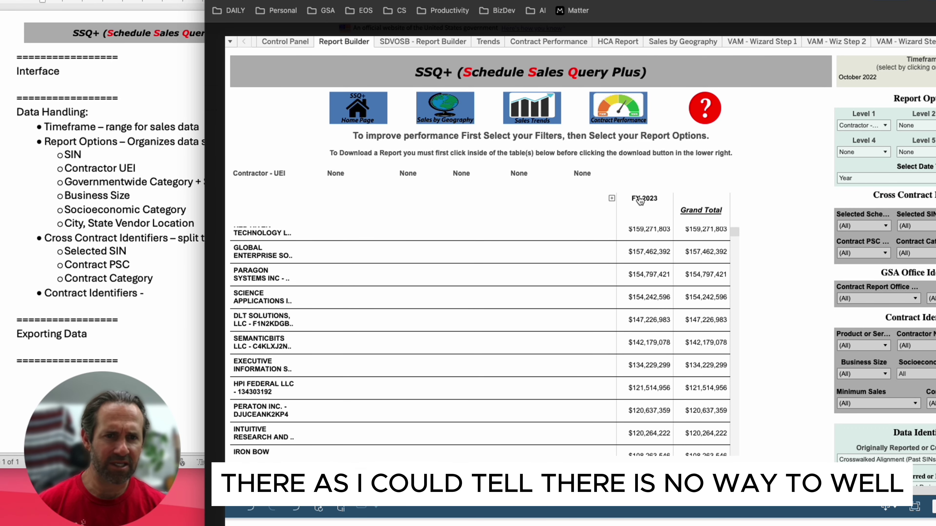
- Sort the contractor report by its FY 2023 sales column and check the order of the rows
{"action": "mouse_move", "coordinate": [663, 223]}
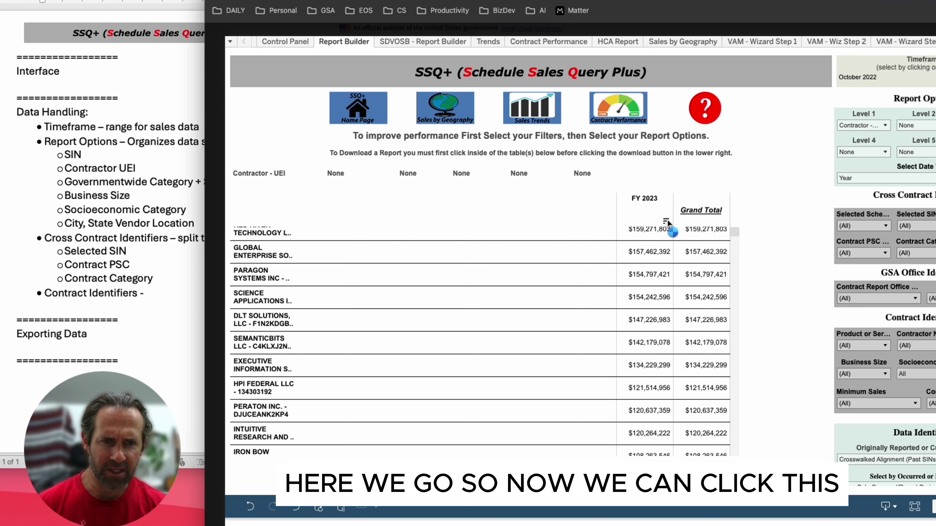
{"action": "left_click", "coordinate": [667, 221]}
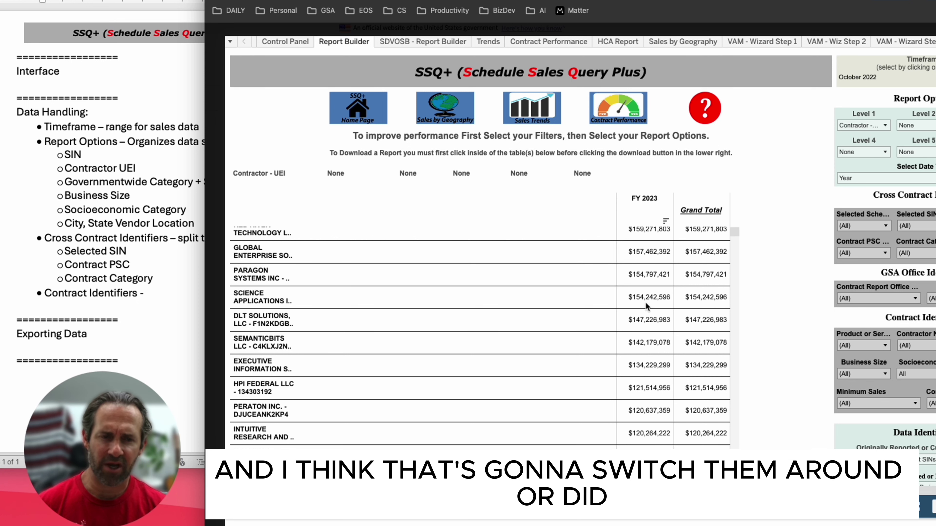
{"action": "scroll", "coordinate": [646, 303], "scroll_direction": "up", "scroll_amount": 10}
{"action": "scroll", "coordinate": [646, 302], "scroll_direction": "down", "scroll_amount": 10}
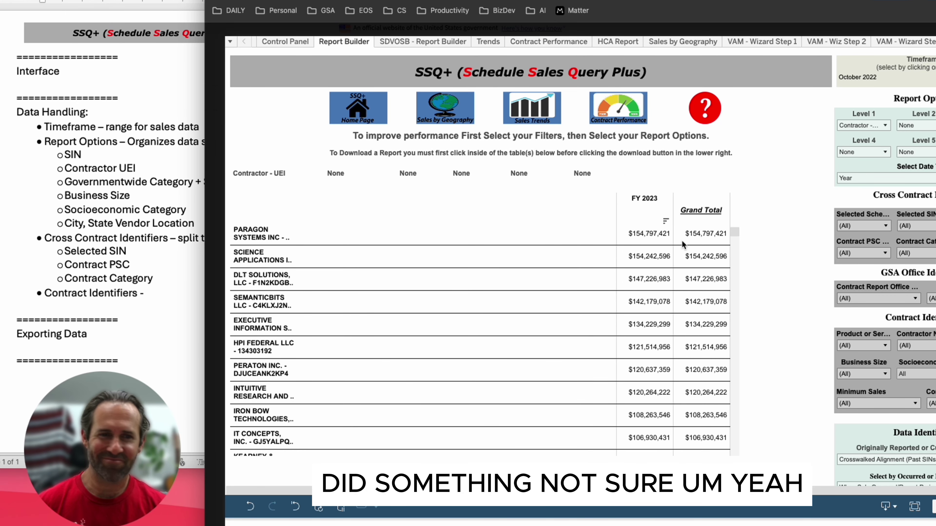
{"action": "scroll", "coordinate": [680, 318], "scroll_direction": "right", "scroll_amount": 2}
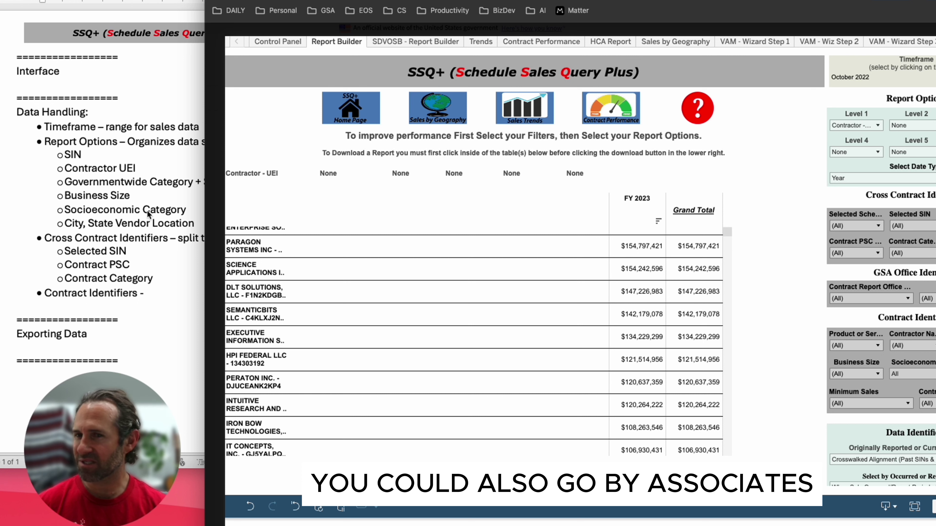
- Organize the report at Level 1 by Socioeconomic Category, and after that by State - Vendor Location
{"action": "left_click", "coordinate": [855, 125]}
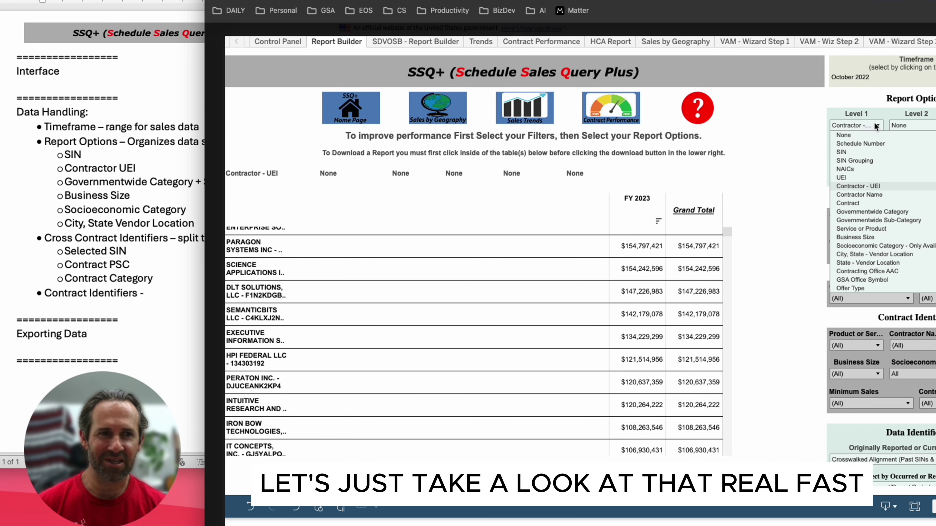
{"action": "left_click", "coordinate": [859, 246]}
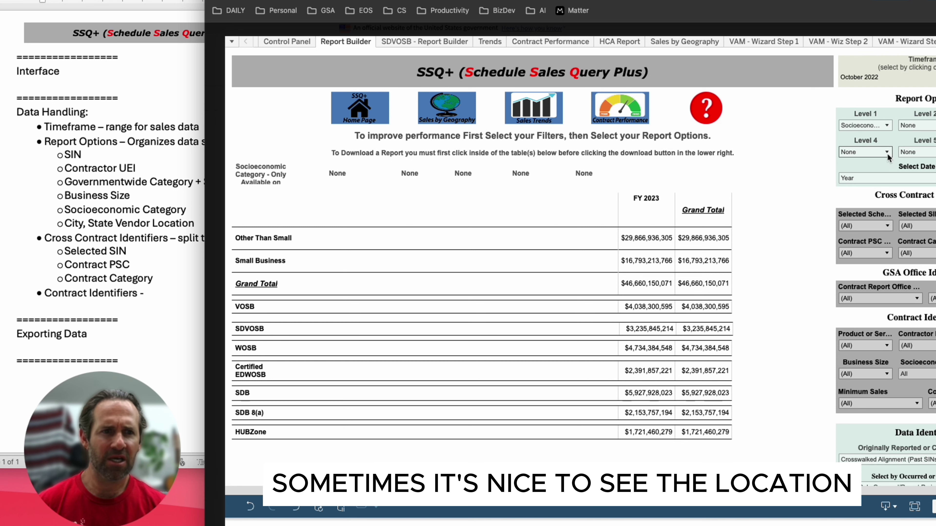
{"action": "left_click", "coordinate": [886, 125]}
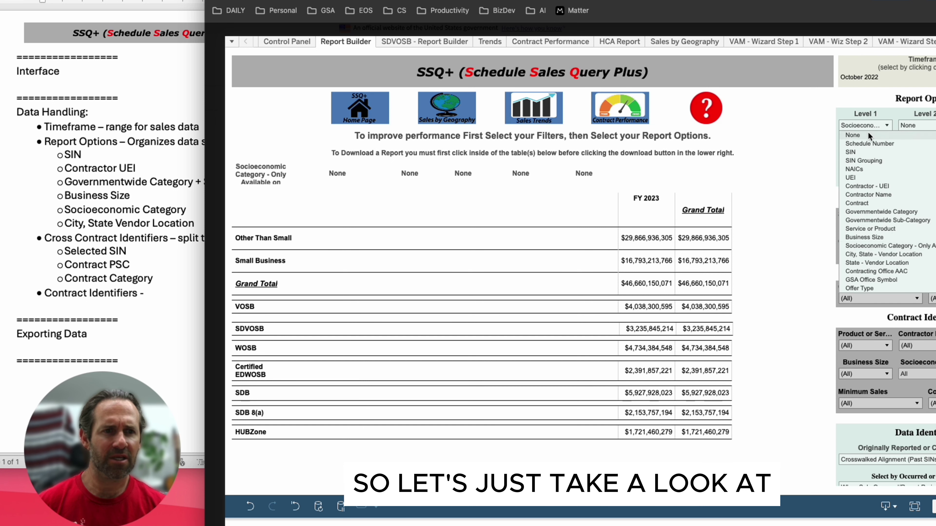
{"action": "left_click", "coordinate": [873, 264]}
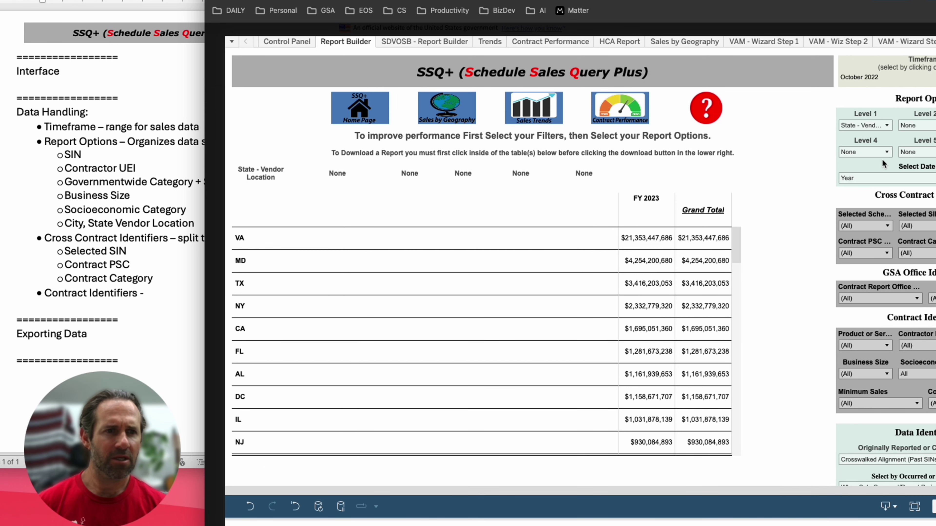
- Set the Level 1 report option to City, State - Vendor Location and look through the FY 2023 sales per city
{"action": "left_click", "coordinate": [887, 125]}
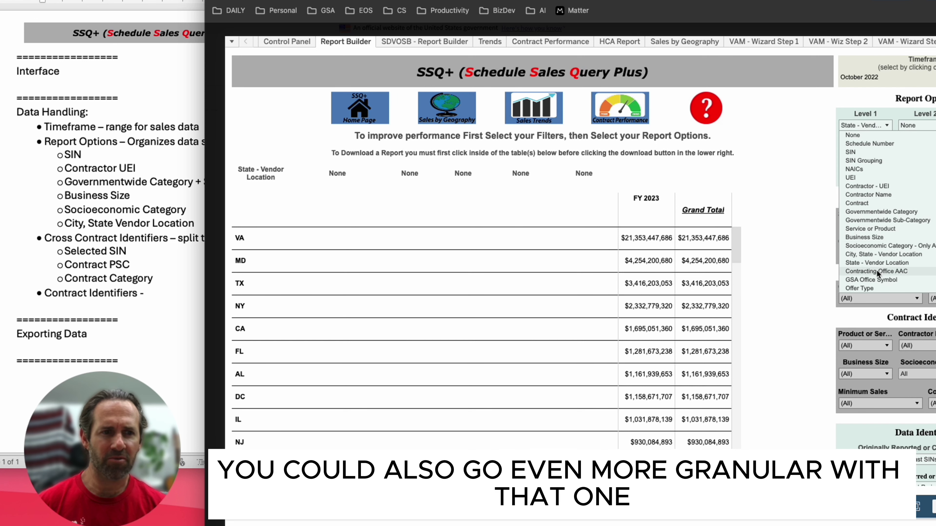
{"action": "left_click", "coordinate": [875, 255]}
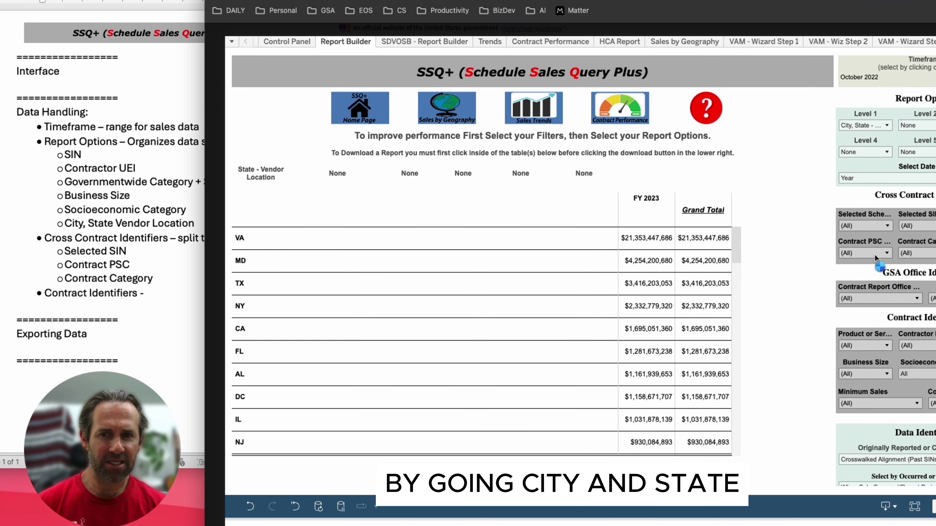
{"action": "scroll", "coordinate": [402, 281], "scroll_direction": "down", "scroll_amount": 10}
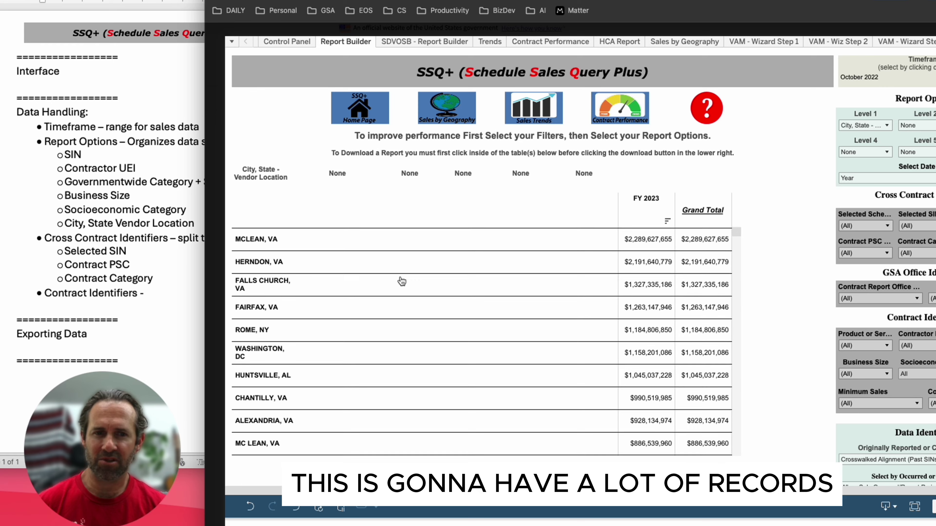
{"action": "scroll", "coordinate": [402, 281], "scroll_direction": "down", "scroll_amount": 15}
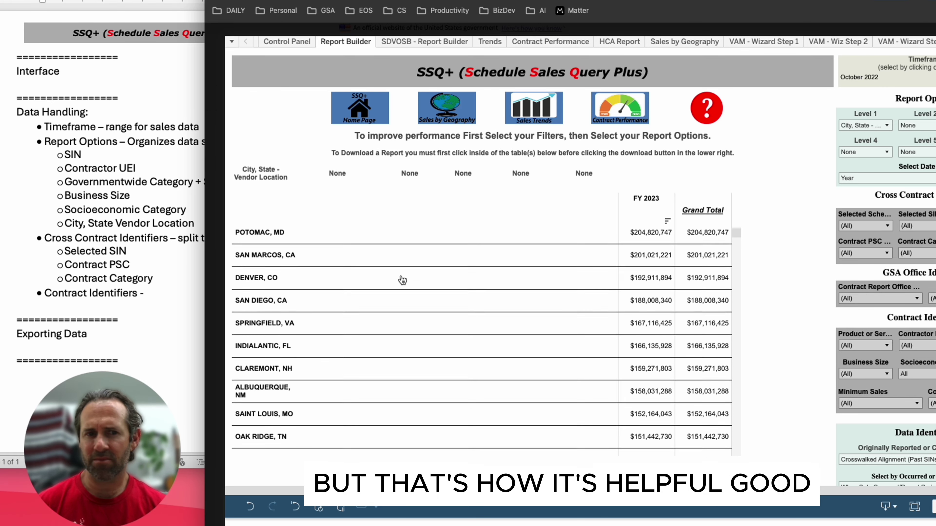
{"action": "scroll", "coordinate": [403, 280], "scroll_direction": "up", "scroll_amount": 8}
{"action": "scroll", "coordinate": [402, 281], "scroll_direction": "up", "scroll_amount": 5}
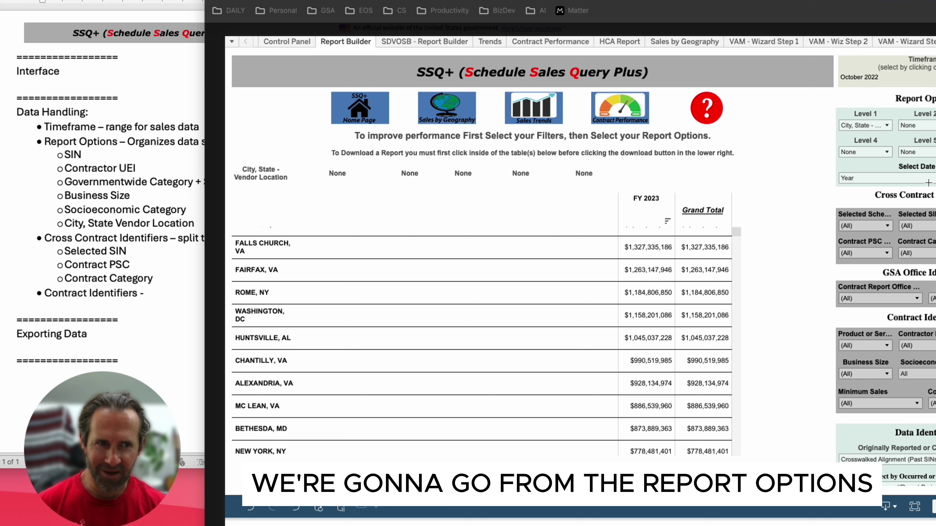
- Mark the Cross Contract Identifiers section and highlight its description "split the data by variables" in the outline document
{"action": "mouse_move", "coordinate": [871, 191]}
{"action": "left_mouse_down"}
{"action": "mouse_move", "coordinate": [903, 215]}
{"action": "mouse_move", "coordinate": [934, 212]}
{"action": "left_mouse_up"}
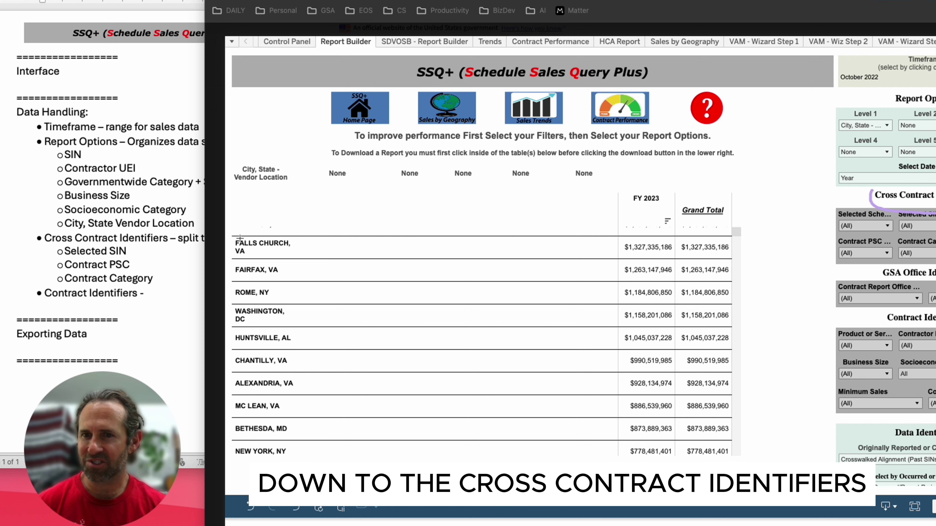
{"action": "left_click", "coordinate": [154, 223]}
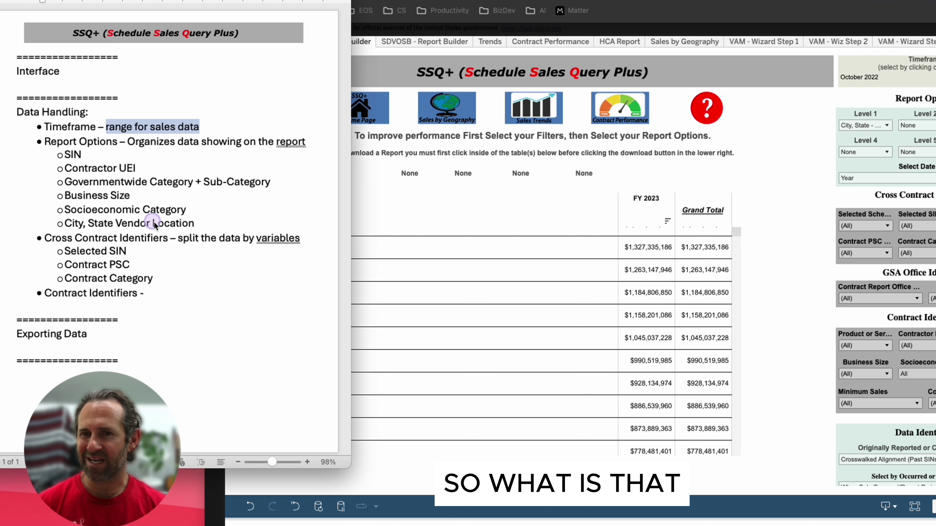
{"action": "left_click_drag", "start_coordinate": [179, 238], "coordinate": [269, 241]}
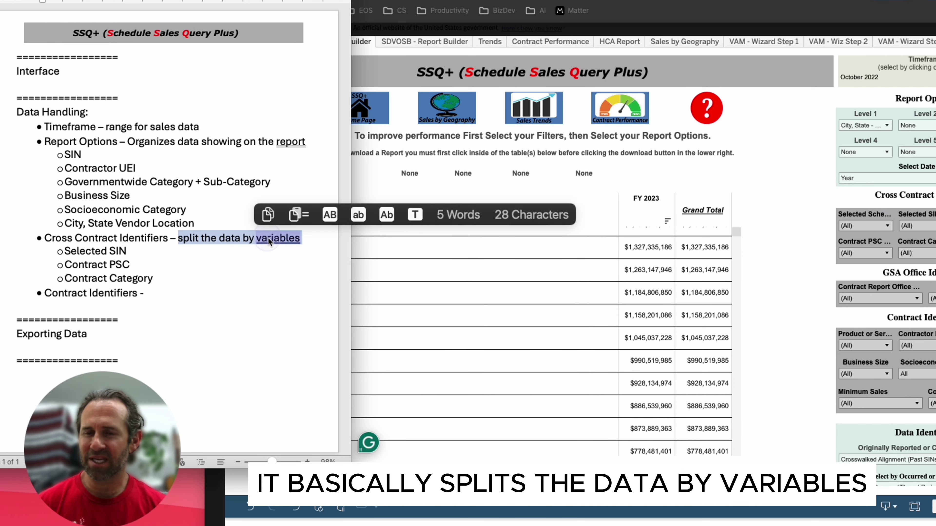
- Organize the report at Level 1 by Socioeconomic Category
{"action": "left_click", "coordinate": [884, 126]}
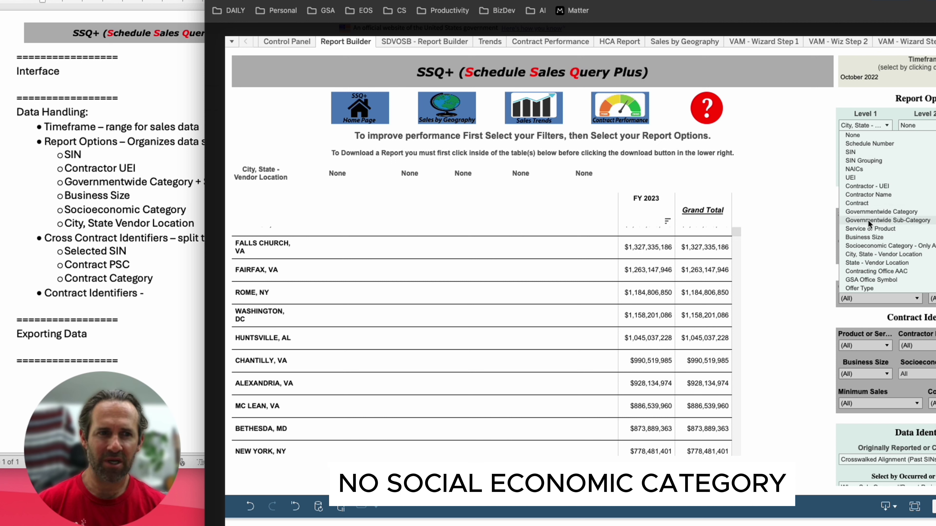
{"action": "left_click", "coordinate": [876, 246]}
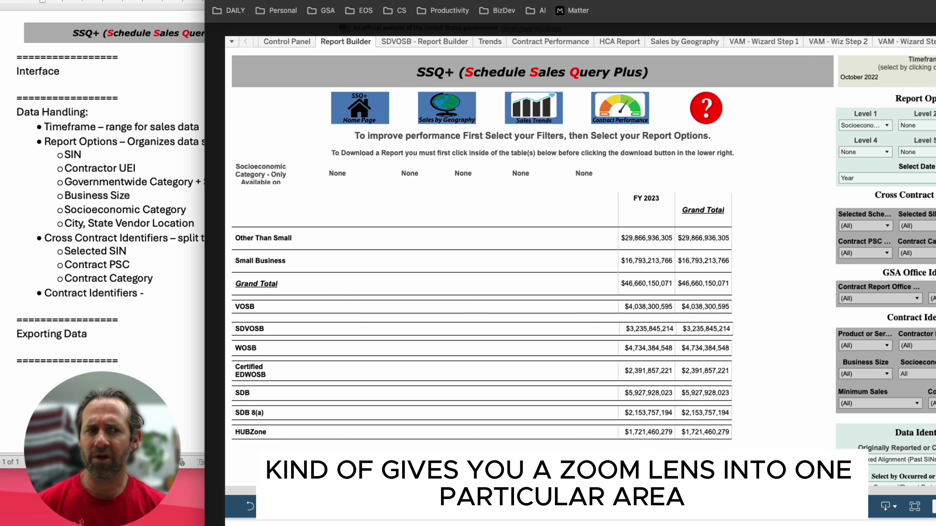
{"action": "left_click", "coordinate": [885, 227]}
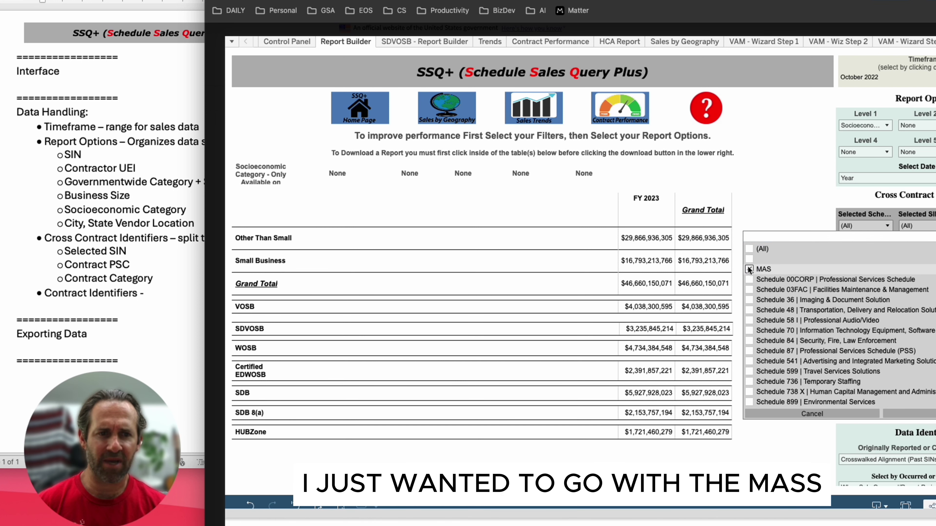
{"action": "left_click", "coordinate": [749, 250]}
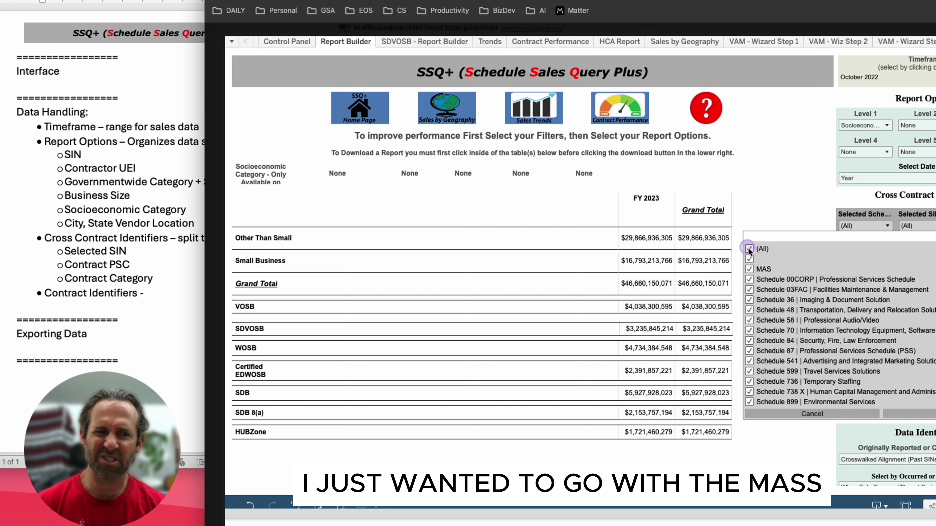
{"action": "left_click", "coordinate": [812, 414]}
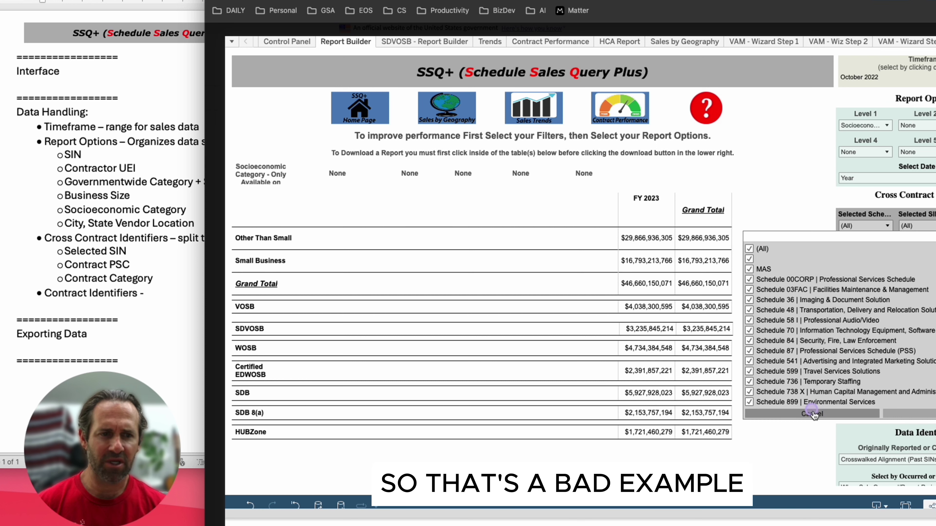
- Highlight the Selected SIN and Contract PSC entries under Cross Contract Identifiers in the outline document
{"action": "left_click", "coordinate": [102, 263]}
{"action": "triple_click", "coordinate": [92, 252]}
{"action": "double_click", "coordinate": [93, 264]}
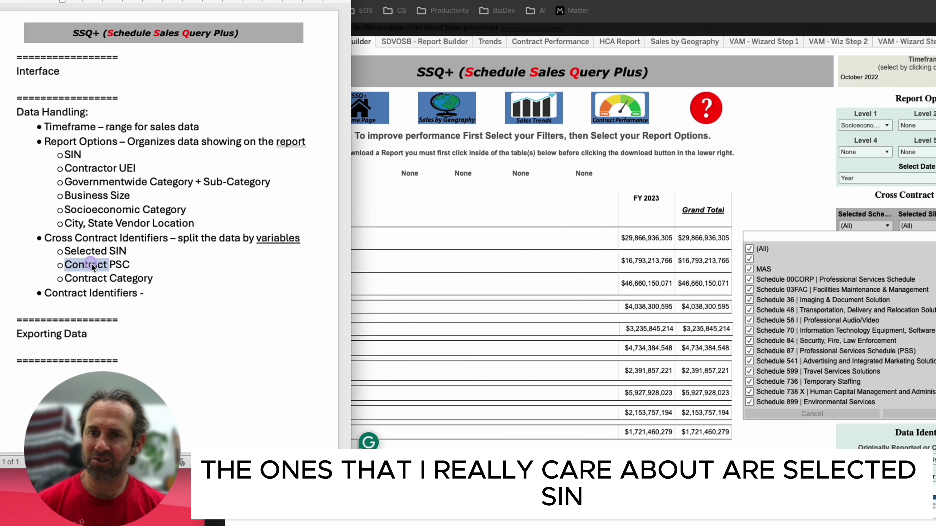
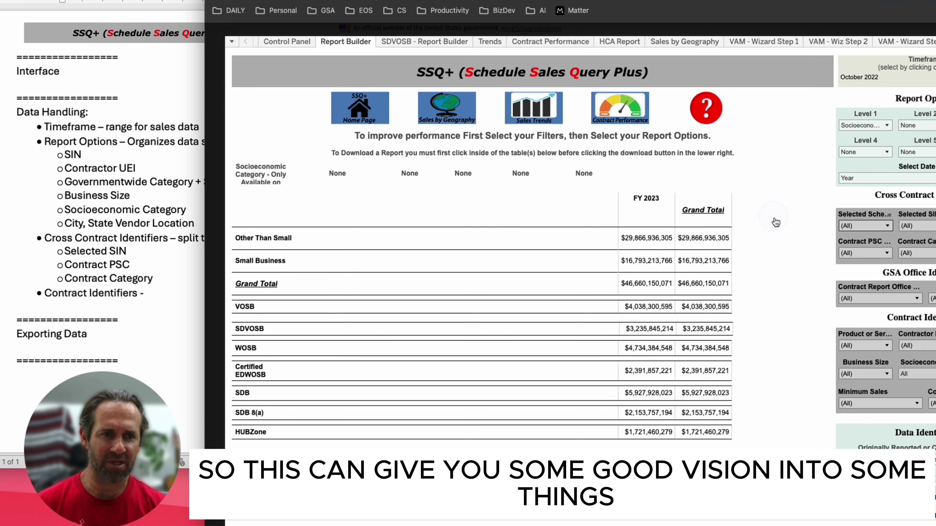
- Look through the SINs offered by the Selected SIN filter and clear the selection of all of them
{"action": "left_click", "coordinate": [919, 225]}
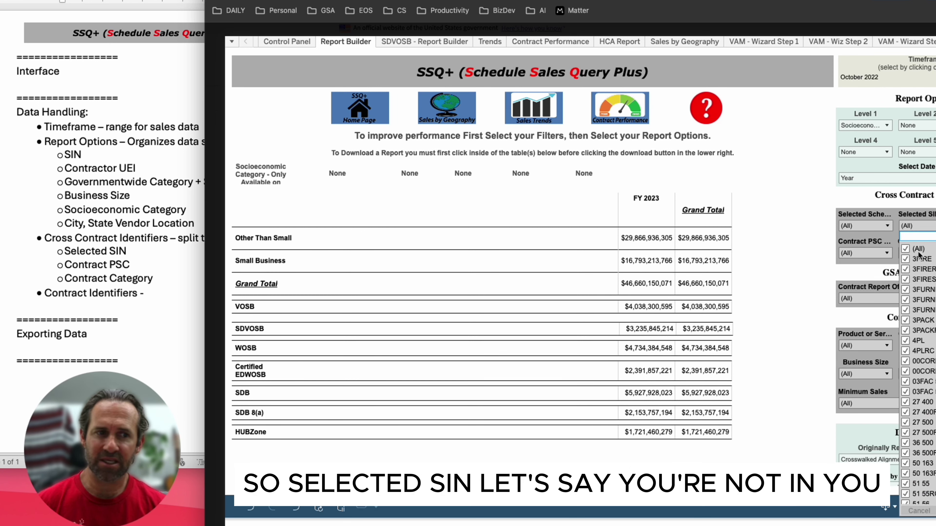
{"action": "scroll", "coordinate": [917, 248], "scroll_direction": "down", "scroll_amount": 10}
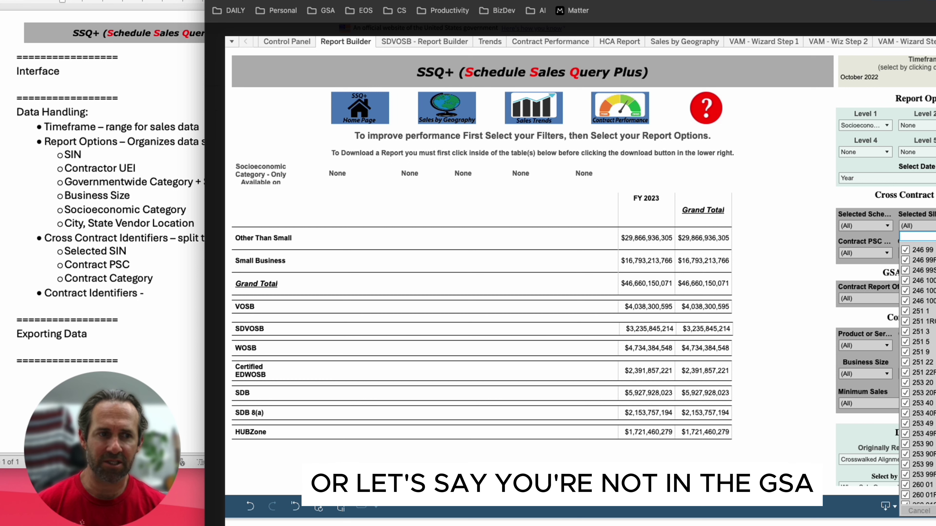
{"action": "scroll", "coordinate": [919, 350], "scroll_direction": "down", "scroll_amount": 15}
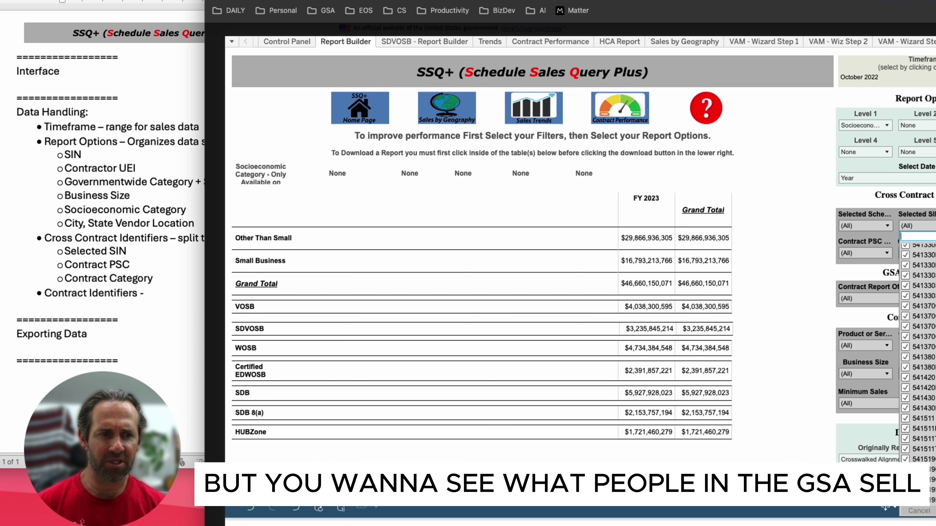
{"action": "scroll", "coordinate": [920, 350], "scroll_direction": "up", "scroll_amount": 5}
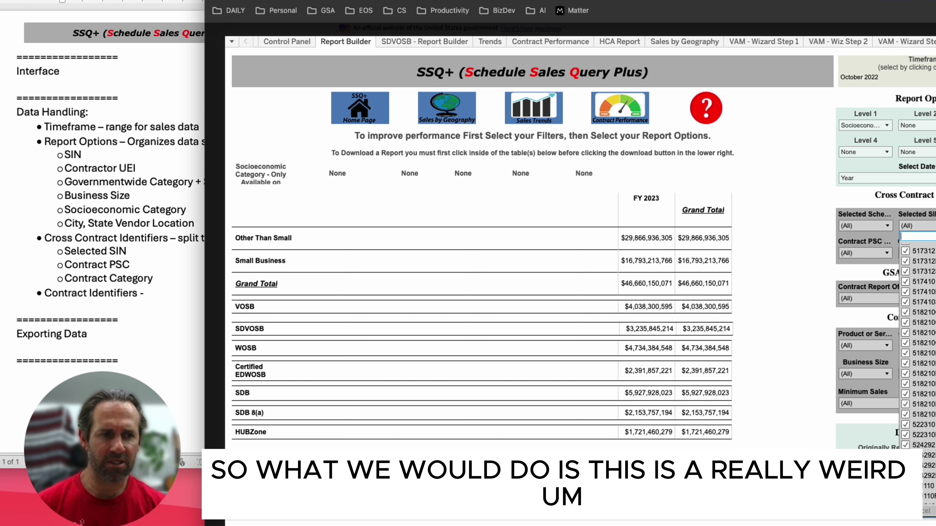
{"action": "scroll", "coordinate": [920, 350], "scroll_direction": "up", "scroll_amount": 10}
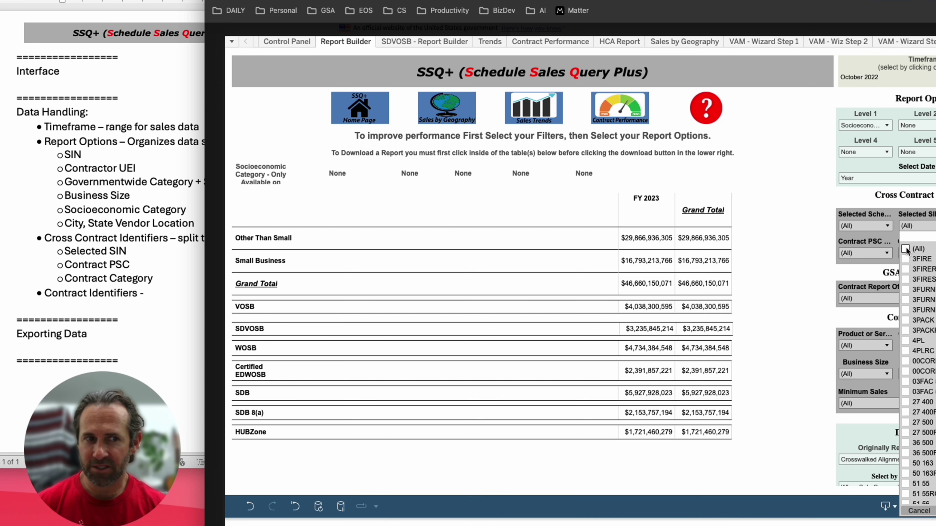
{"action": "left_click", "coordinate": [906, 249]}
{"action": "scroll", "coordinate": [906, 249], "scroll_direction": "down", "scroll_amount": 10}
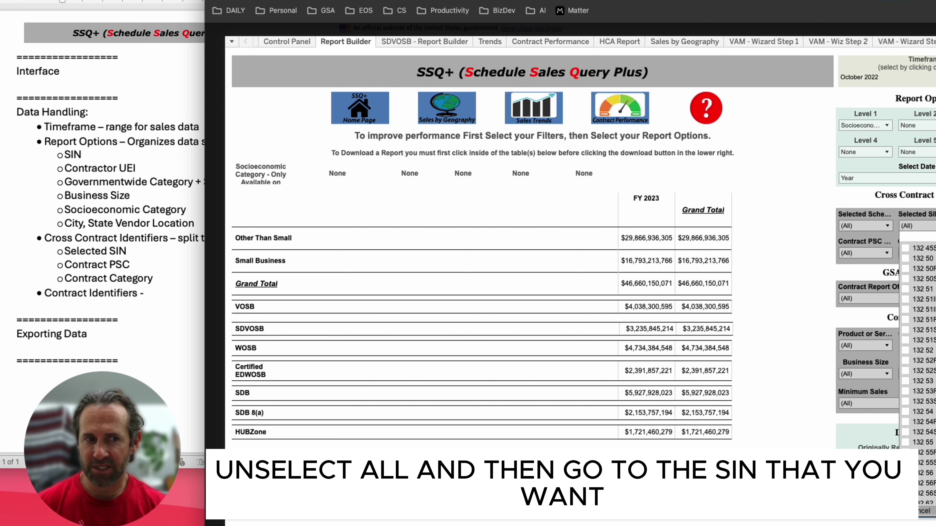
- Search the Selected SIN filter for "54151hacs" and restrict the report to the SIN 54151HACS only
{"action": "type", "text": "541"}
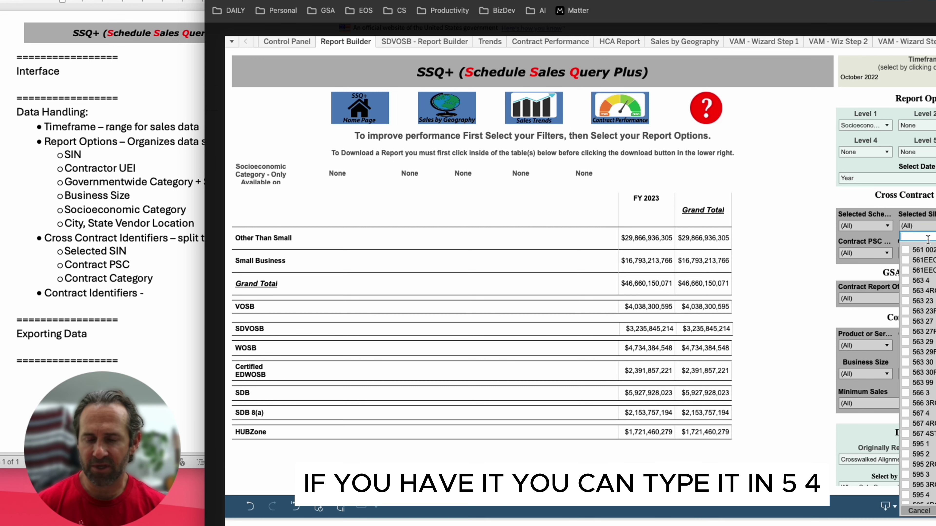
{"action": "type", "text": "5"}
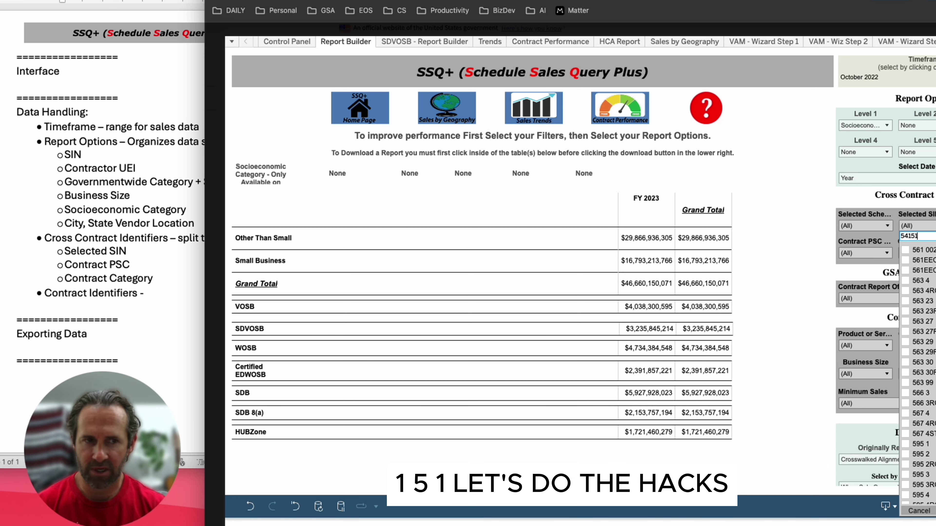
{"action": "type", "text": "1hacs"}
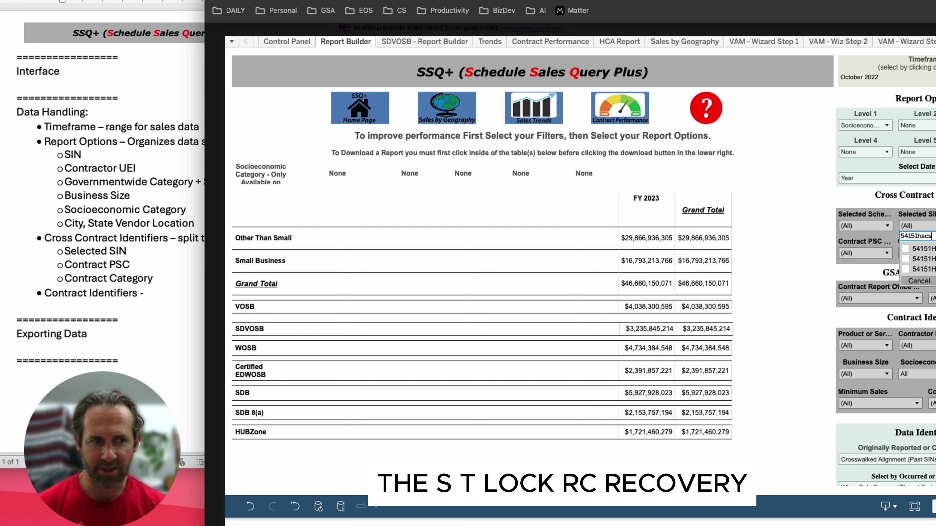
{"action": "left_click", "coordinate": [906, 249]}
{"action": "left_click", "coordinate": [906, 259]}
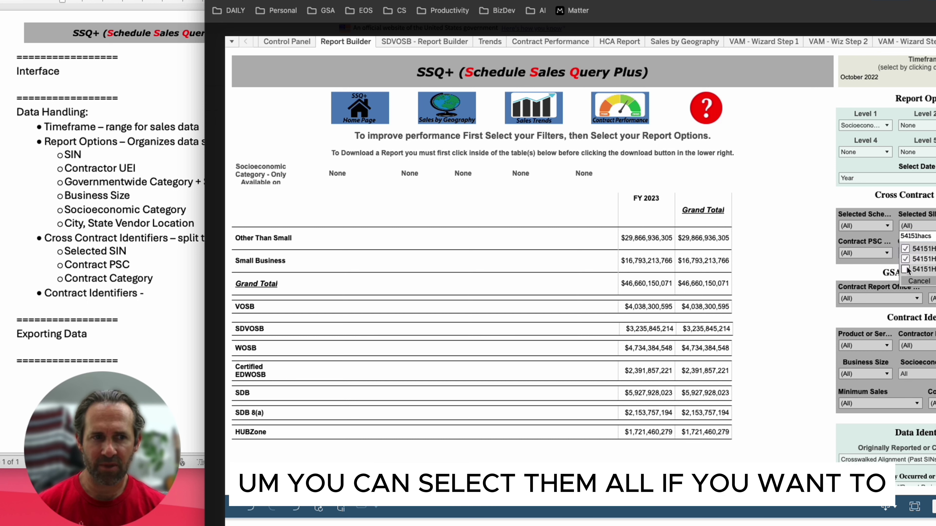
{"action": "left_click", "coordinate": [906, 259]}
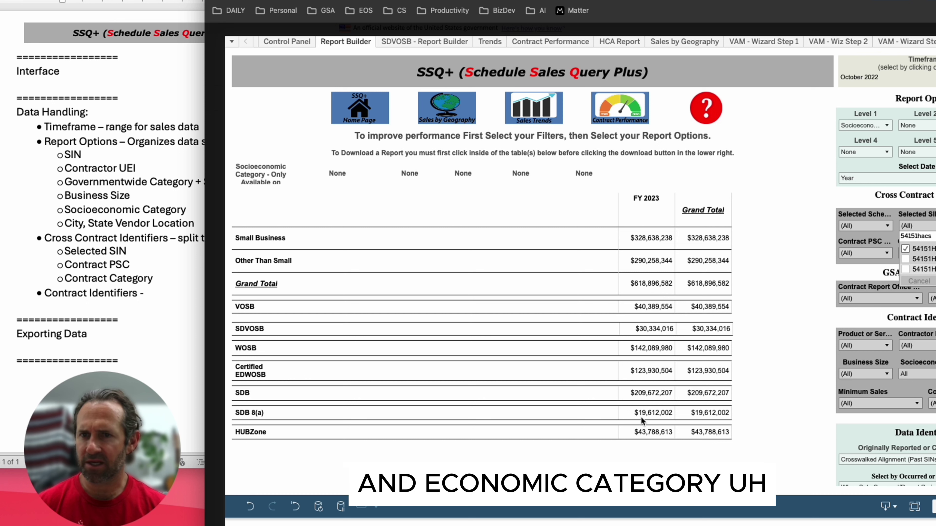
- Set the Level 1 report option to Contractor - UEI to list the contractors selling under the filtered SIN
{"action": "left_click", "coordinate": [884, 123]}
{"action": "left_click", "coordinate": [884, 123]}
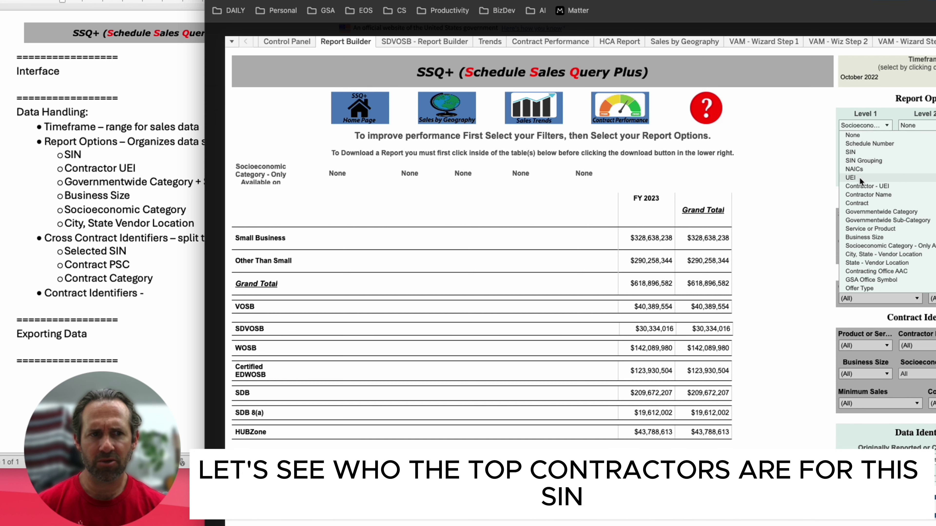
{"action": "left_click", "coordinate": [862, 188]}
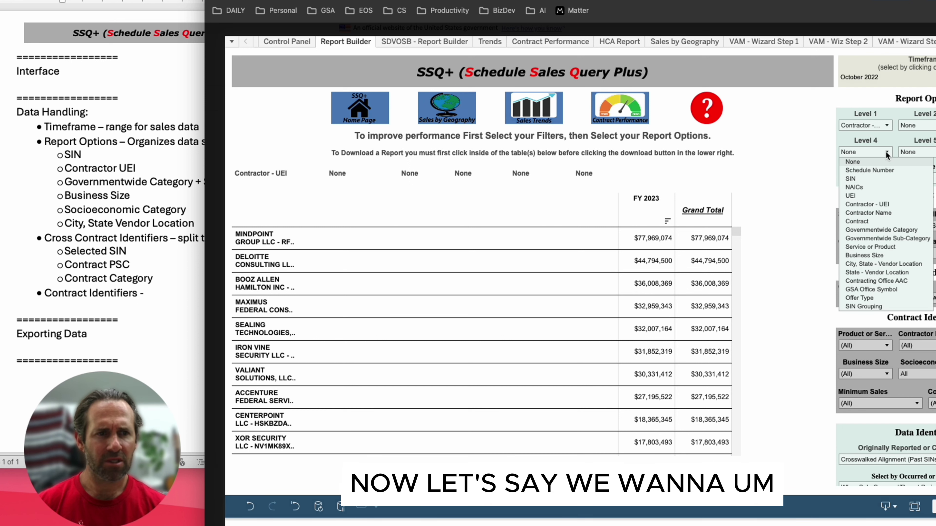
- Add Business Size at Level 2 and State - Vendor Location at Level 3 of the report options
{"action": "left_click", "coordinate": [866, 152]}
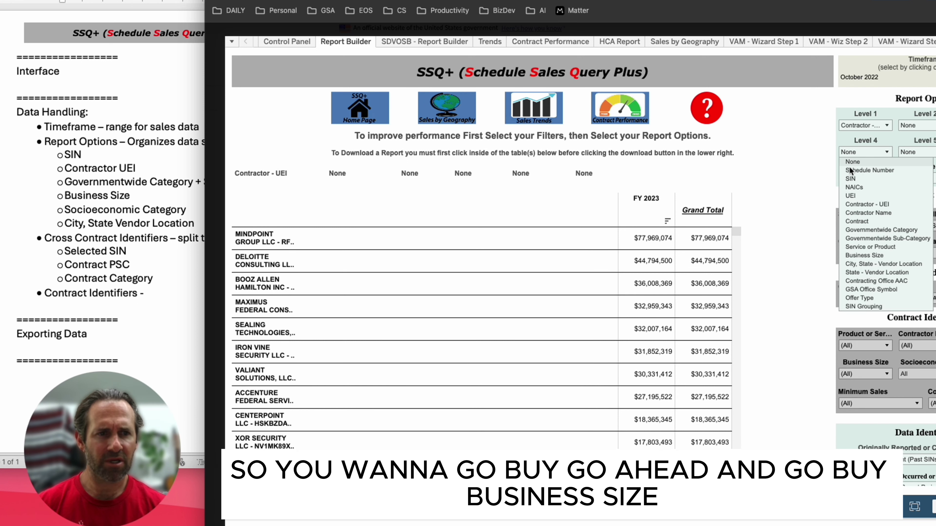
{"action": "left_click", "coordinate": [918, 125]}
{"action": "left_click", "coordinate": [919, 238]}
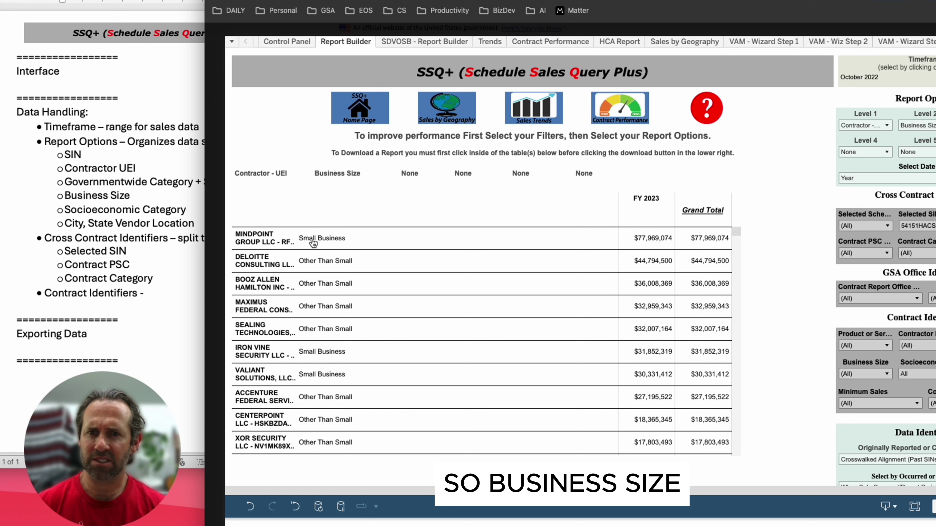
{"action": "scroll", "coordinate": [319, 340], "scroll_direction": "down", "scroll_amount": 1}
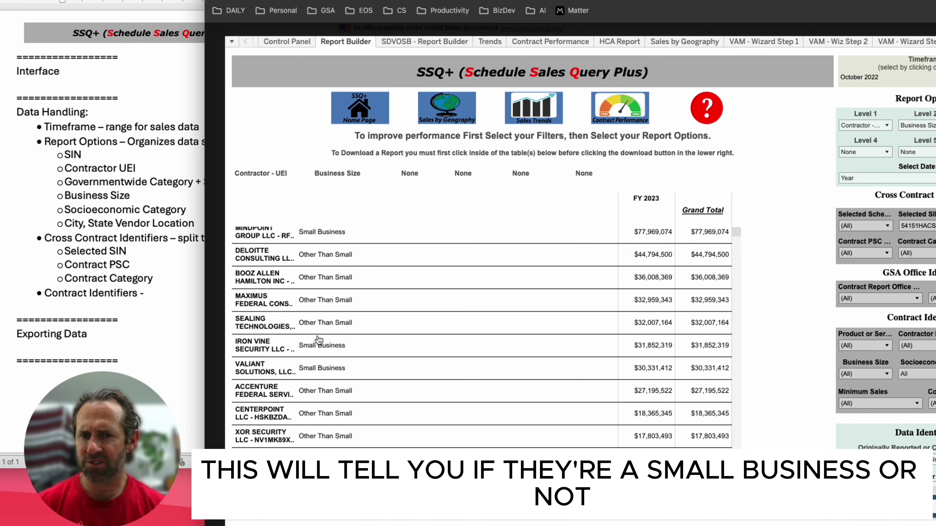
{"action": "scroll", "coordinate": [319, 340], "scroll_direction": "down", "scroll_amount": 2}
{"action": "scroll", "coordinate": [314, 258], "scroll_direction": "up", "scroll_amount": 3}
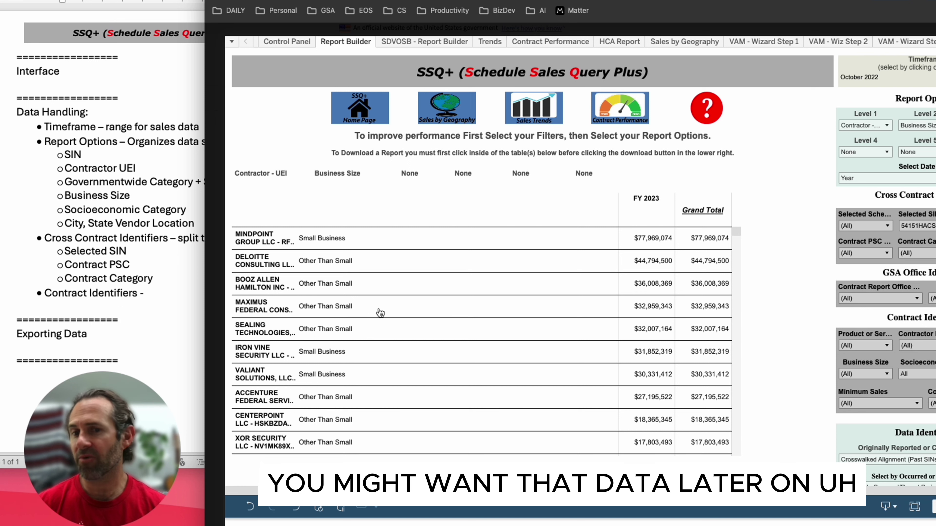
{"action": "left_click", "coordinate": [918, 126]}
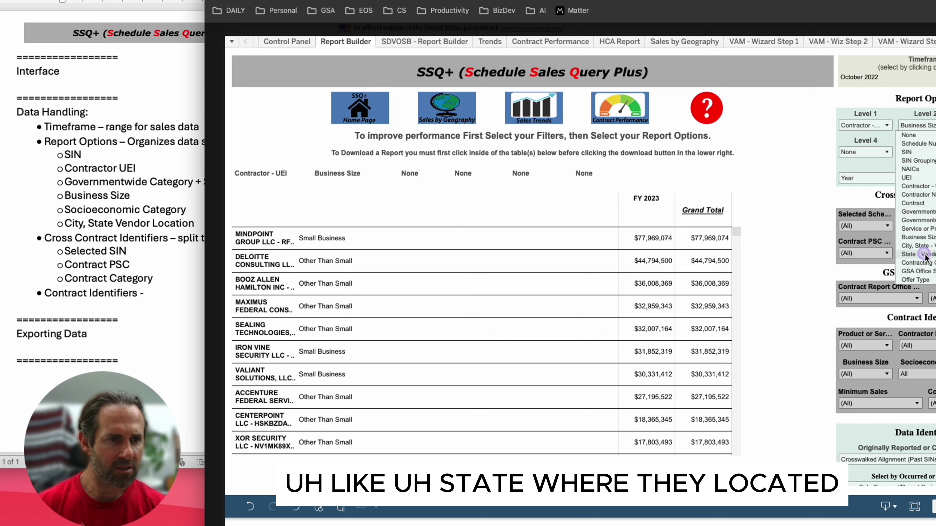
{"action": "left_click", "coordinate": [917, 255]}
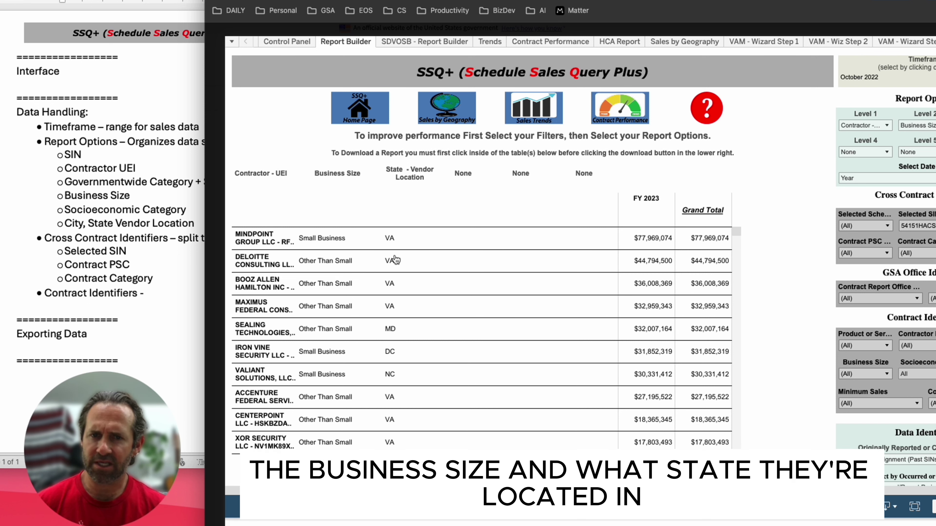
- Examine the choices in the Contract PSC and Contract Category filters without changing either filter
{"action": "left_click", "coordinate": [887, 254]}
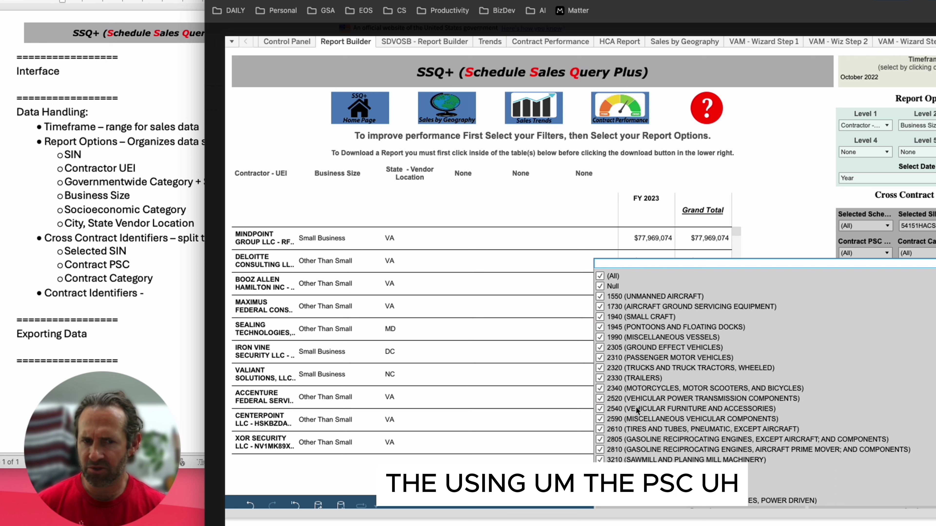
{"action": "left_click", "coordinate": [827, 238]}
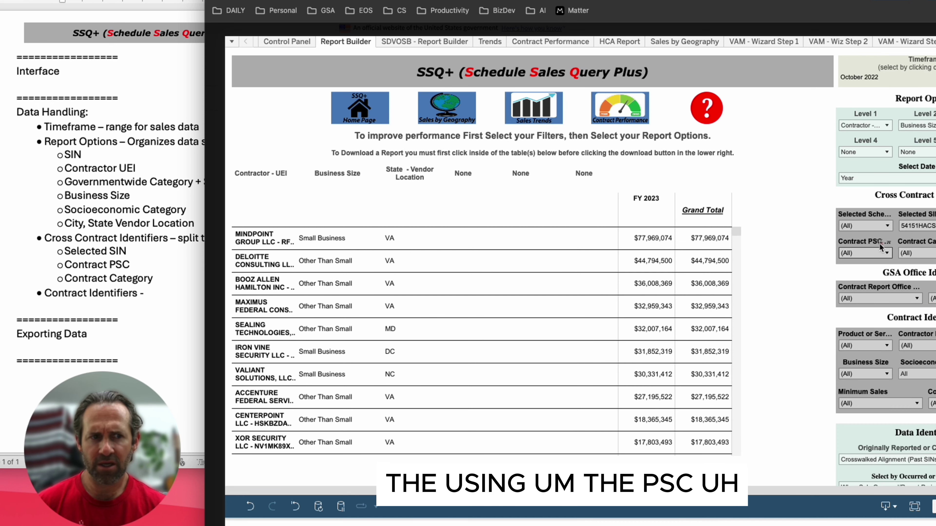
{"action": "left_click", "coordinate": [917, 253]}
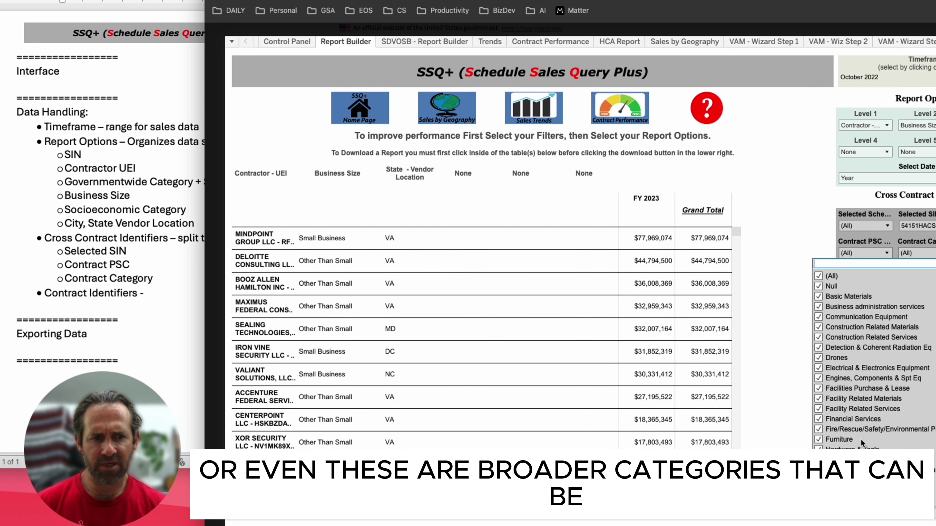
{"action": "scroll", "coordinate": [861, 439], "scroll_direction": "down", "scroll_amount": 10}
{"action": "scroll", "coordinate": [860, 440], "scroll_direction": "up", "scroll_amount": 10}
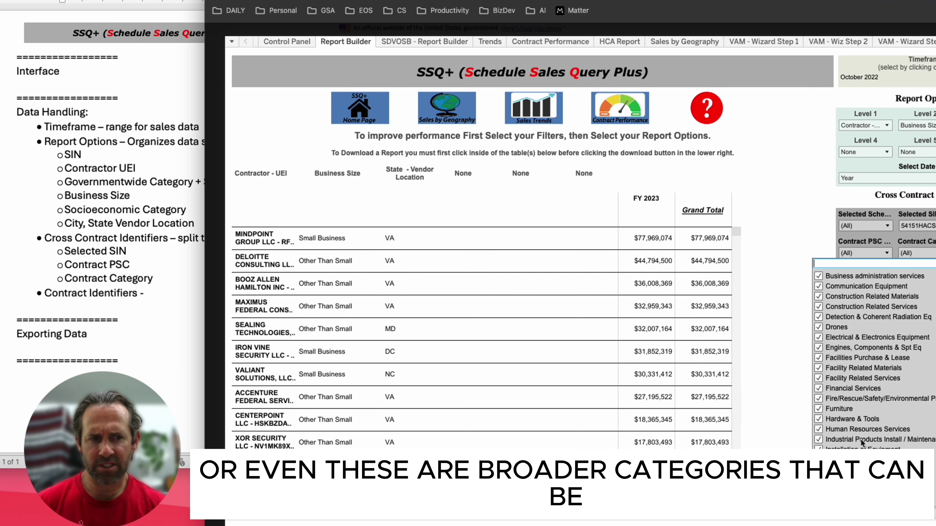
{"action": "left_click", "coordinate": [809, 233]}
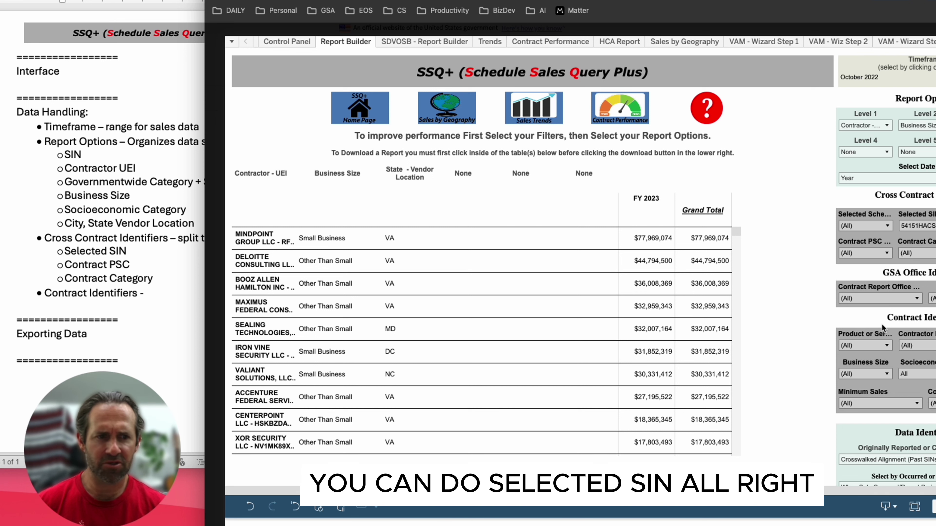
- Examine the Product or Service and Contractor Name choices among the Contract Identifiers, leaving both filters unchanged
{"action": "scroll", "coordinate": [852, 264], "scroll_direction": "right", "scroll_amount": 2}
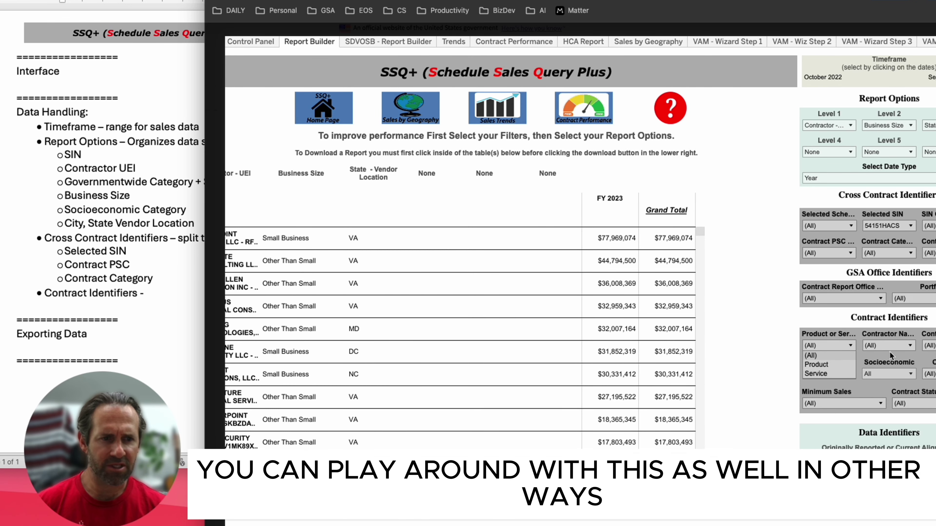
{"action": "left_click", "coordinate": [911, 346]}
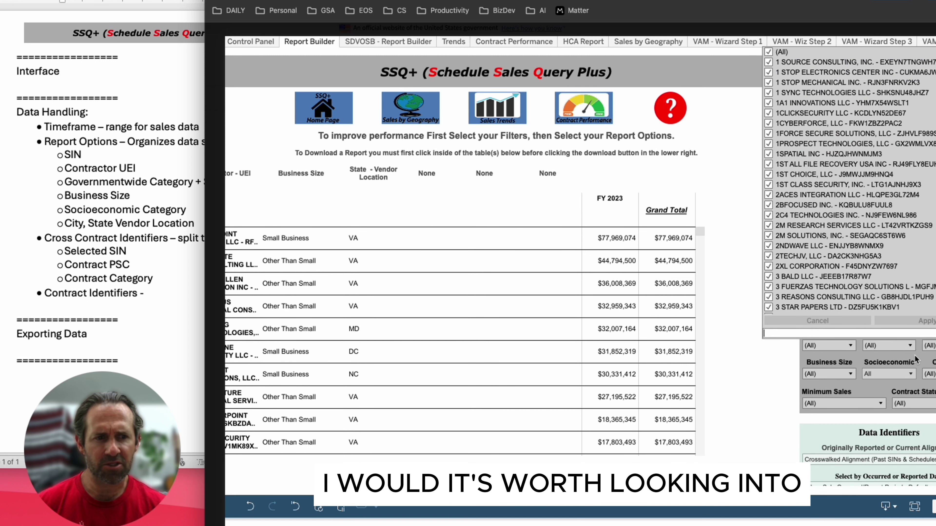
{"action": "left_click", "coordinate": [890, 343]}
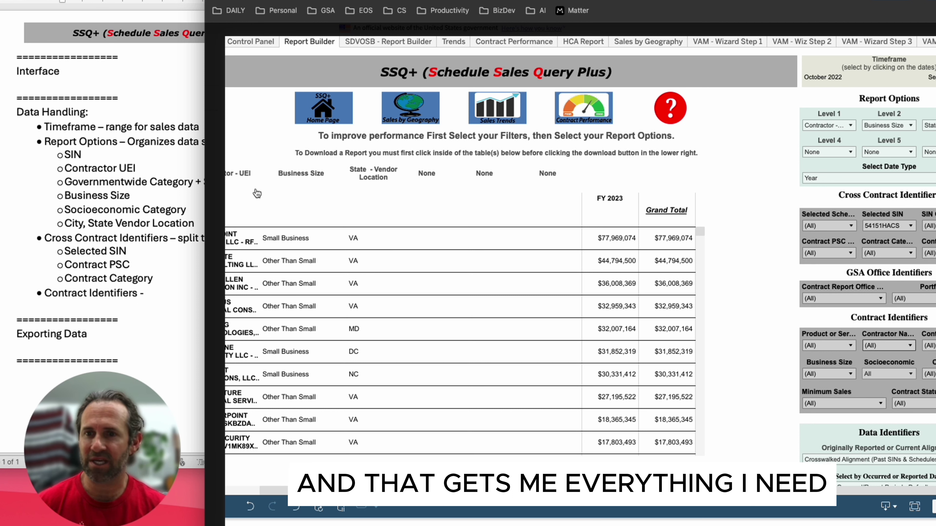
{"action": "scroll", "coordinate": [217, 357], "scroll_direction": "left", "scroll_amount": 3}
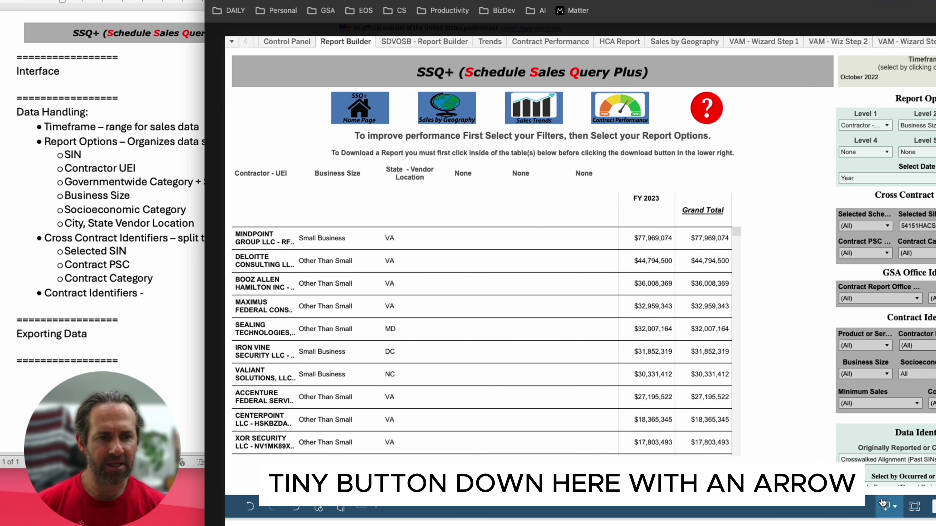
- Open the report table's summary data for export in an enlarged View Data window and look across its columns
{"action": "left_click", "coordinate": [896, 510]}
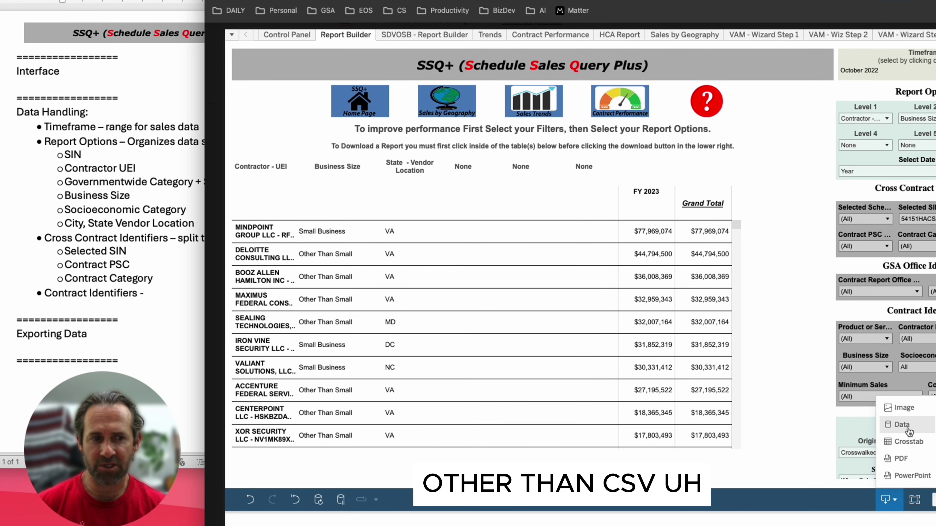
{"action": "left_click", "coordinate": [904, 427]}
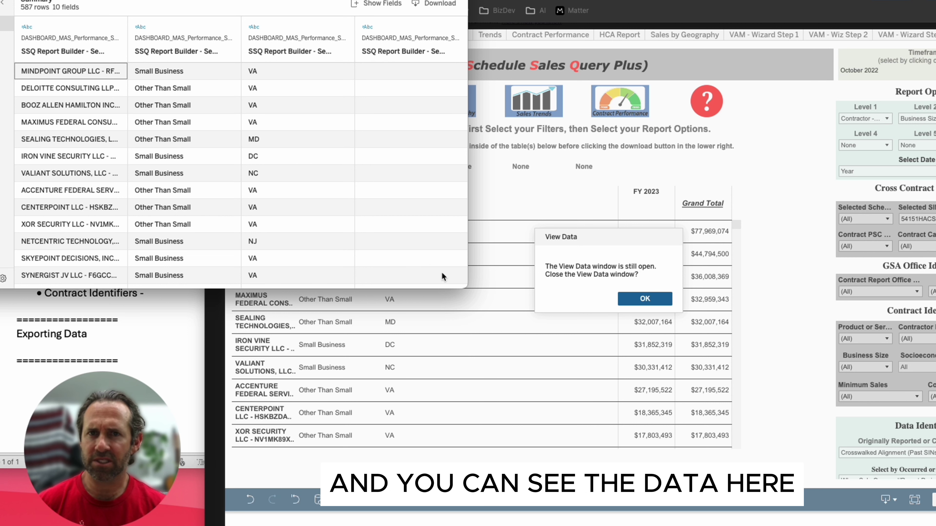
{"action": "left_click_drag", "start_coordinate": [468, 289], "coordinate": [658, 485]}
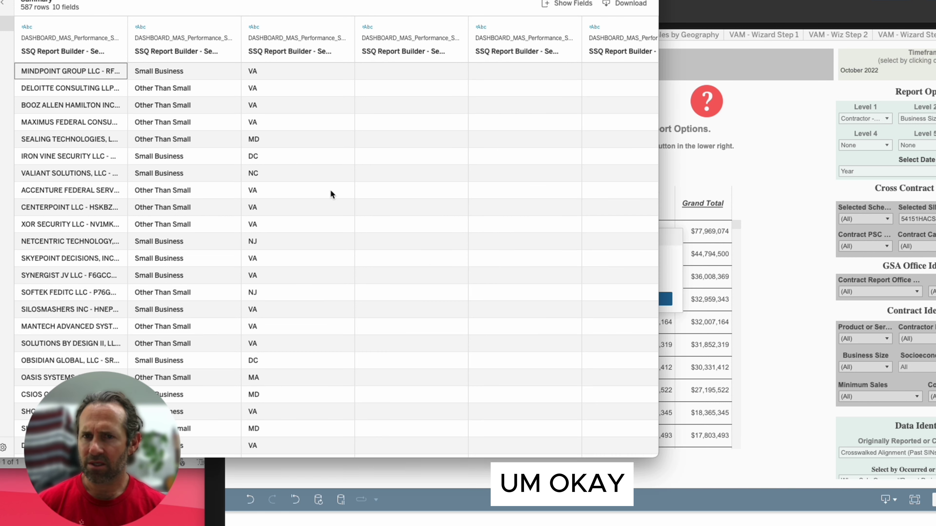
{"action": "scroll", "coordinate": [535, 91], "scroll_direction": "right", "scroll_amount": 3}
{"action": "scroll", "coordinate": [535, 92], "scroll_direction": "right", "scroll_amount": 10}
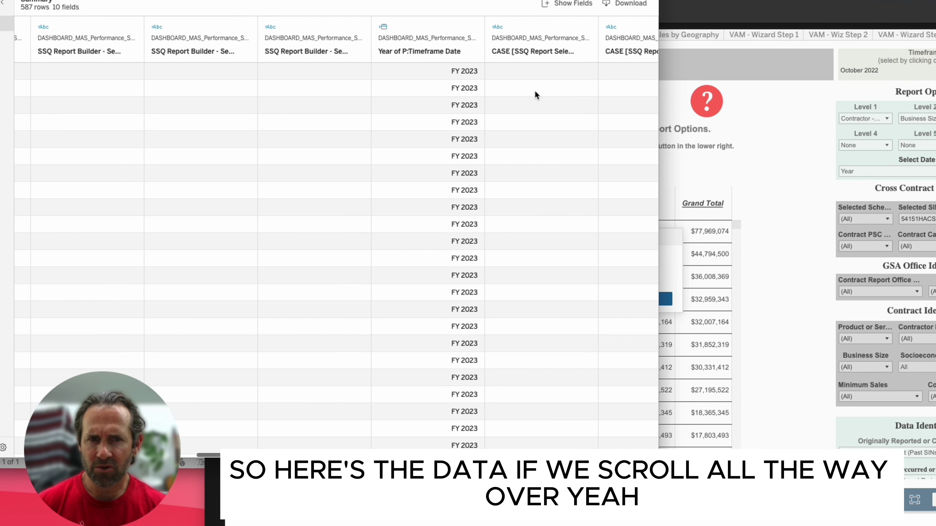
{"action": "scroll", "coordinate": [535, 92], "scroll_direction": "left", "scroll_amount": 10}
{"action": "scroll", "coordinate": [534, 91], "scroll_direction": "left", "scroll_amount": 6}
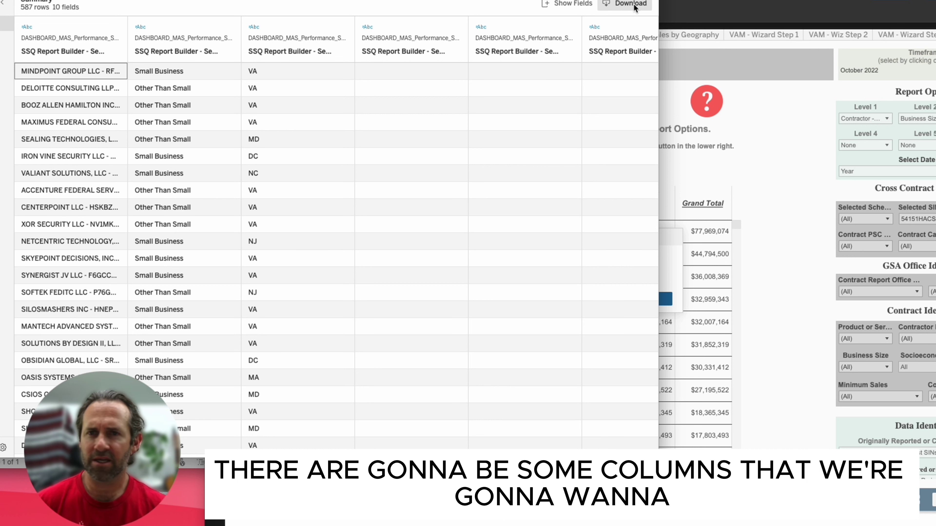
- Download the summary data as a CSV file and close the View Data window to return to the Report Builder table
{"action": "left_click", "coordinate": [623, 4]}
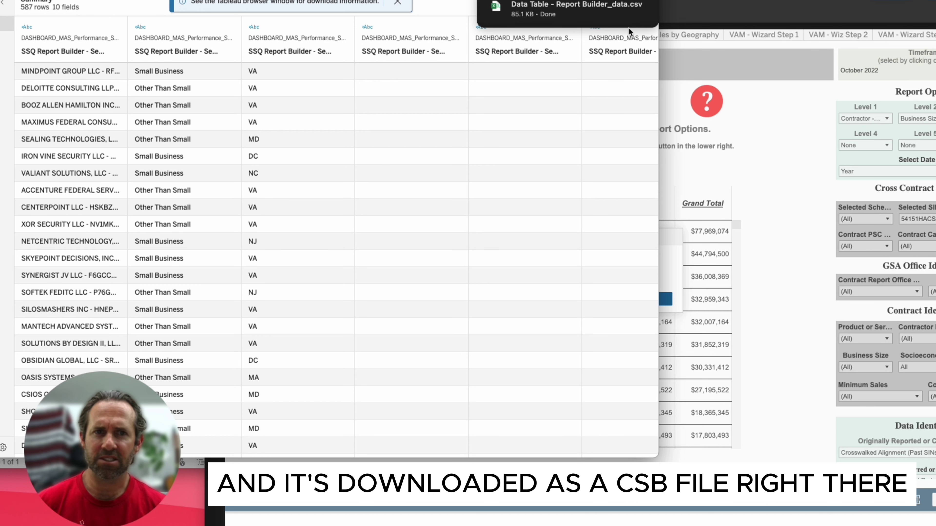
{"action": "key", "text": "super+w"}
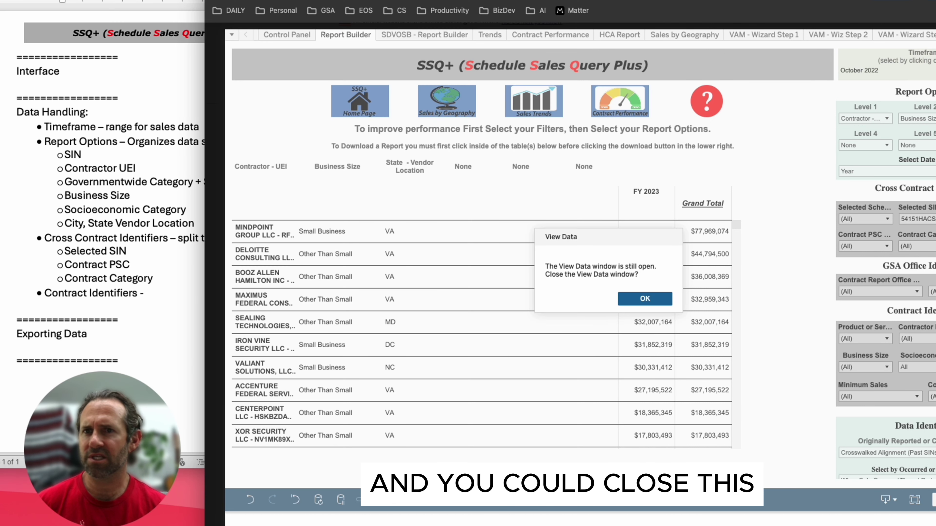
{"action": "left_click", "coordinate": [782, 299]}
{"action": "scroll", "coordinate": [622, 203], "scroll_direction": "down", "scroll_amount": 2}
{"action": "scroll", "coordinate": [626, 304], "scroll_direction": "down", "scroll_amount": 1}
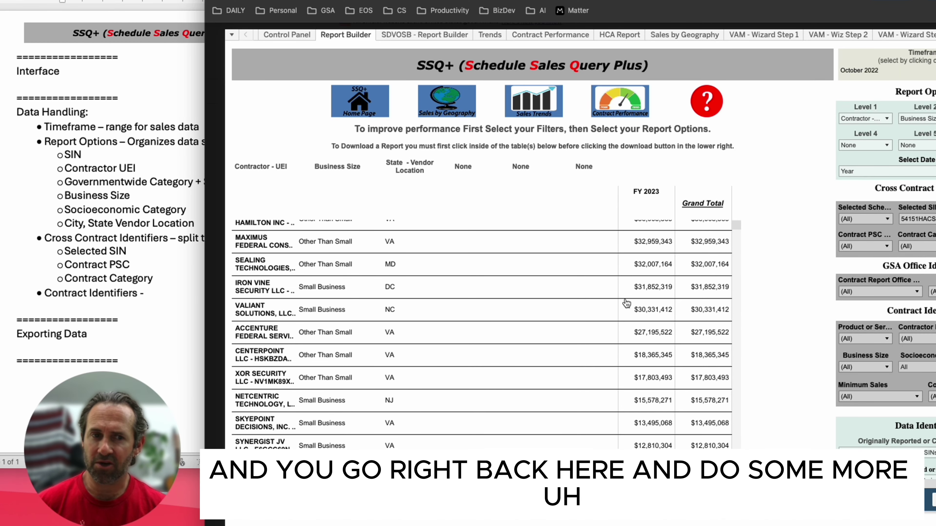